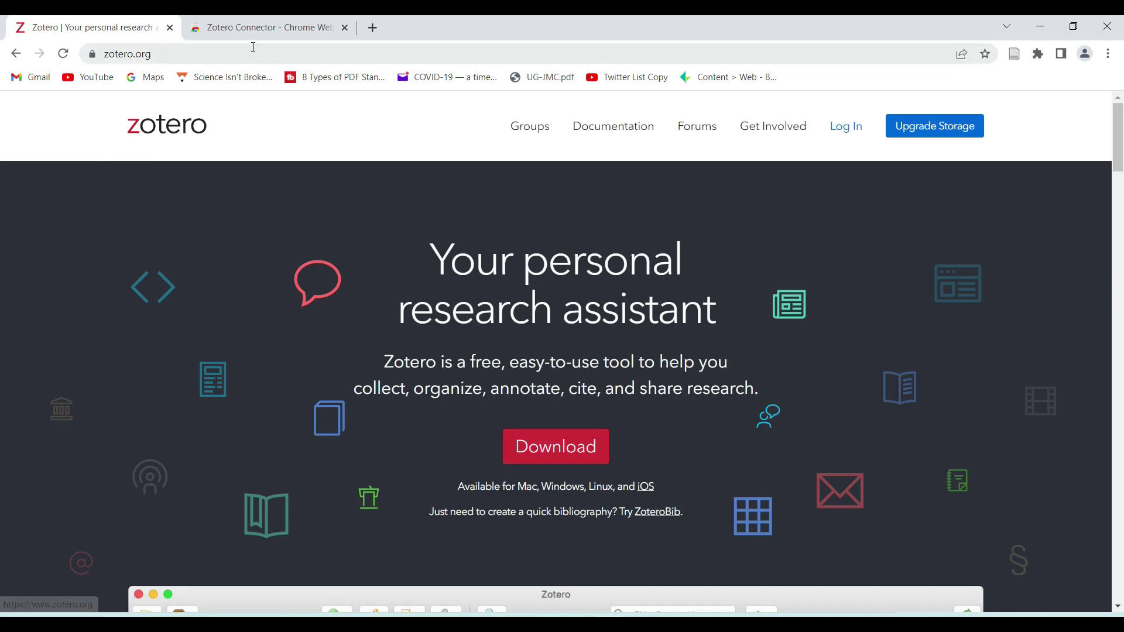
Examine the Zotero Connector extension page in the Chrome Web Store and the Zotero home page
click(261, 28)
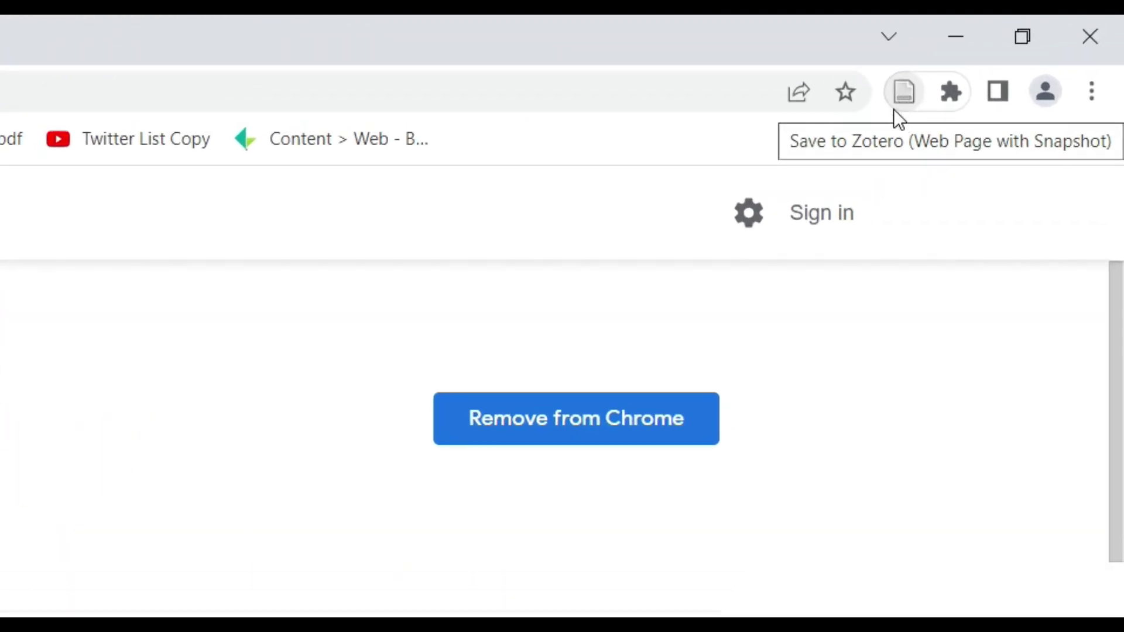
click(908, 94)
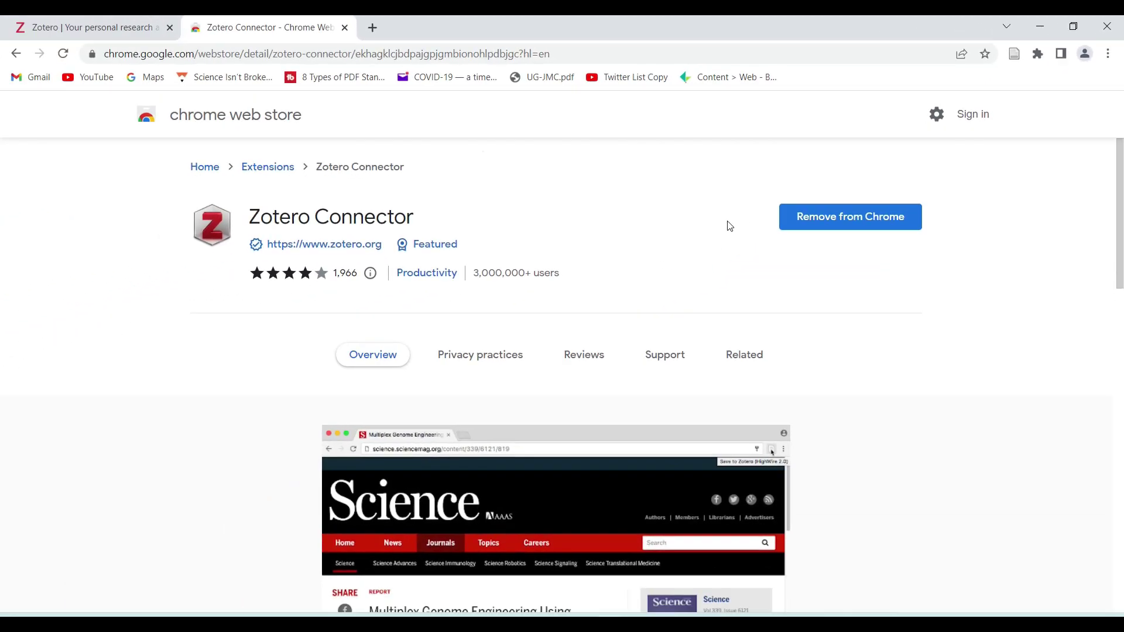
click(104, 26)
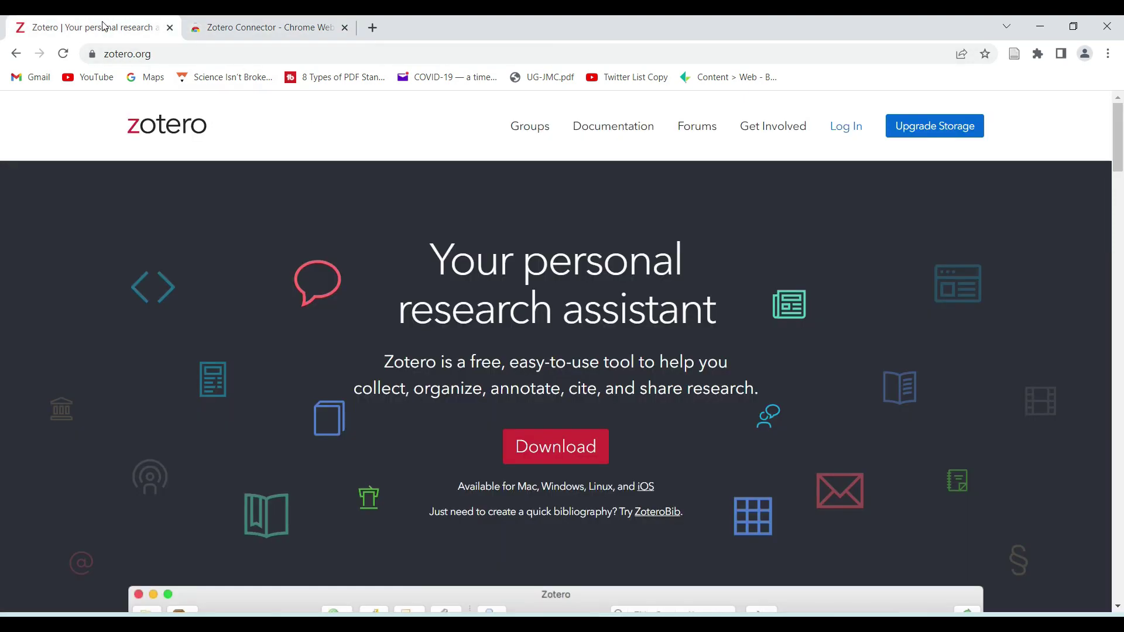
click(228, 27)
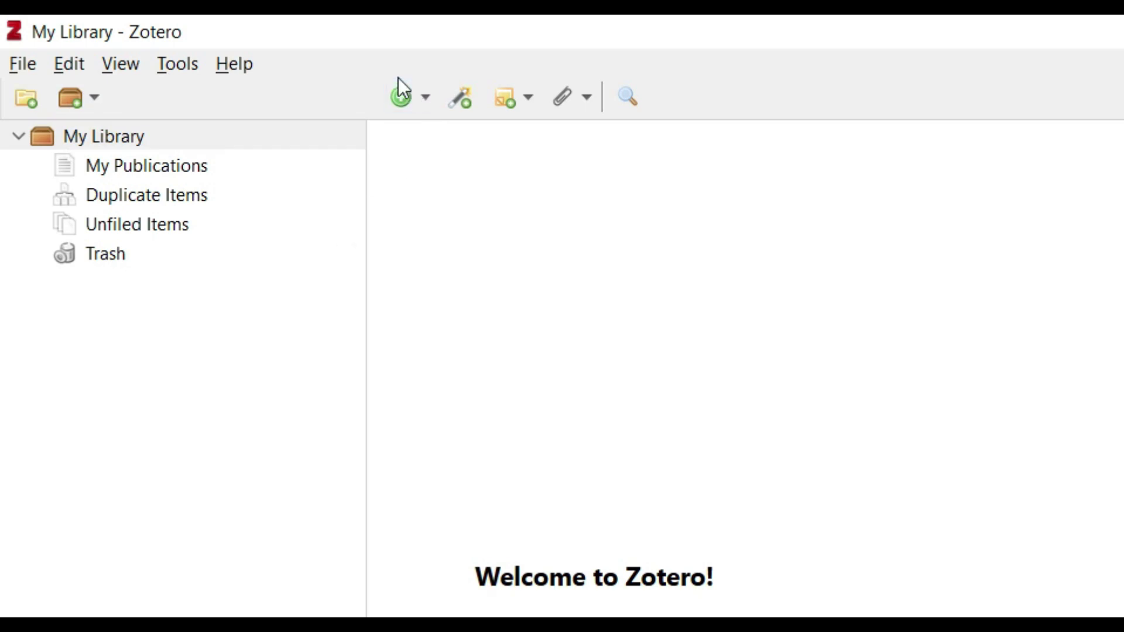
Add a new book item to the Zotero library with the title "Indian Cricket redefined"
click(411, 97)
click(438, 129)
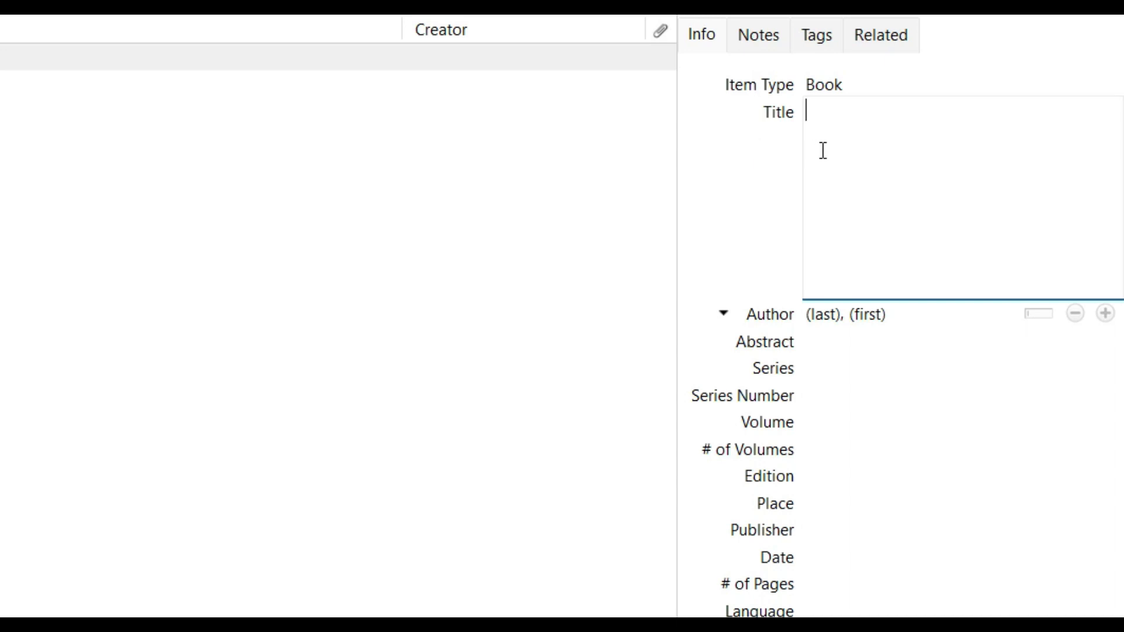
text(Indian Cric)
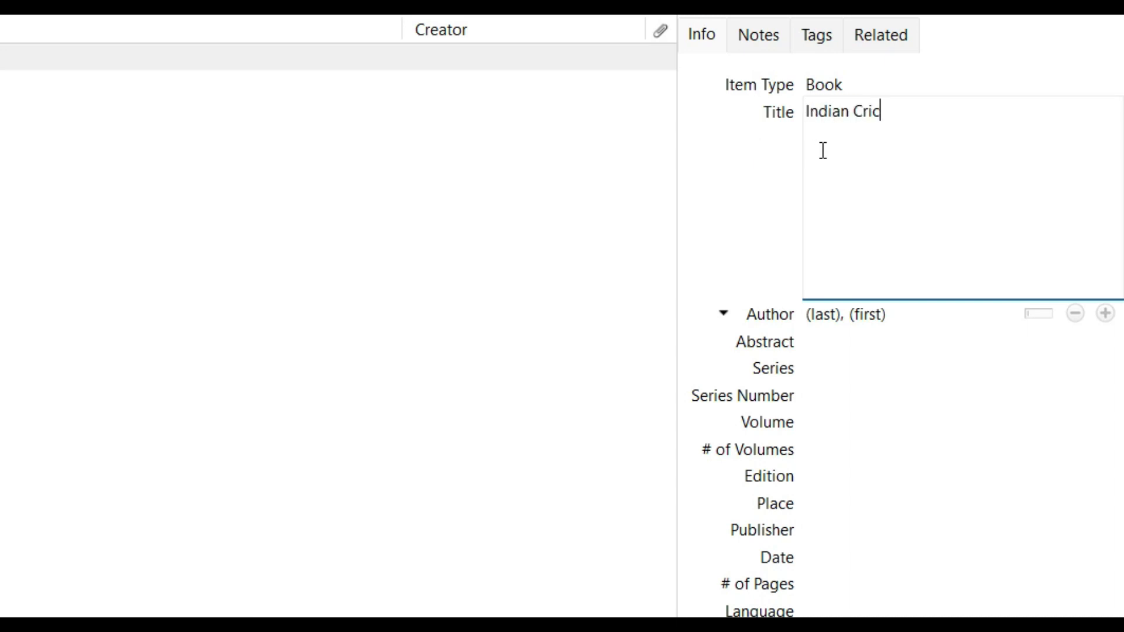
text(ket redefine)
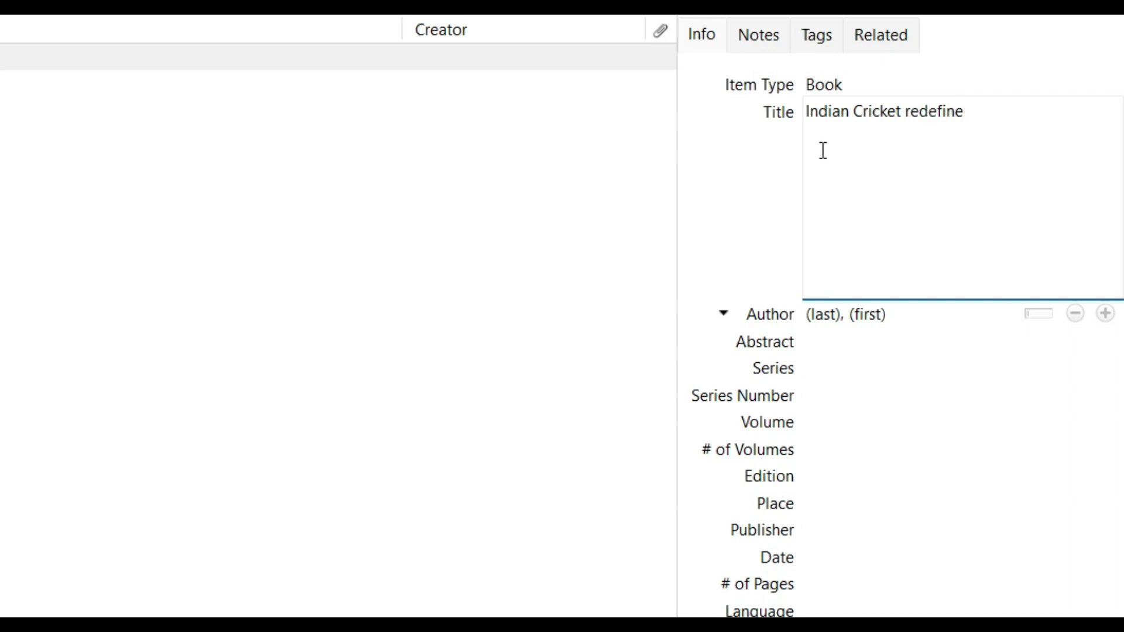
text(d)
Set the book's author to last name Kohli and first name Virat, and view the available creator roles
click(832, 319)
text(Kohli)
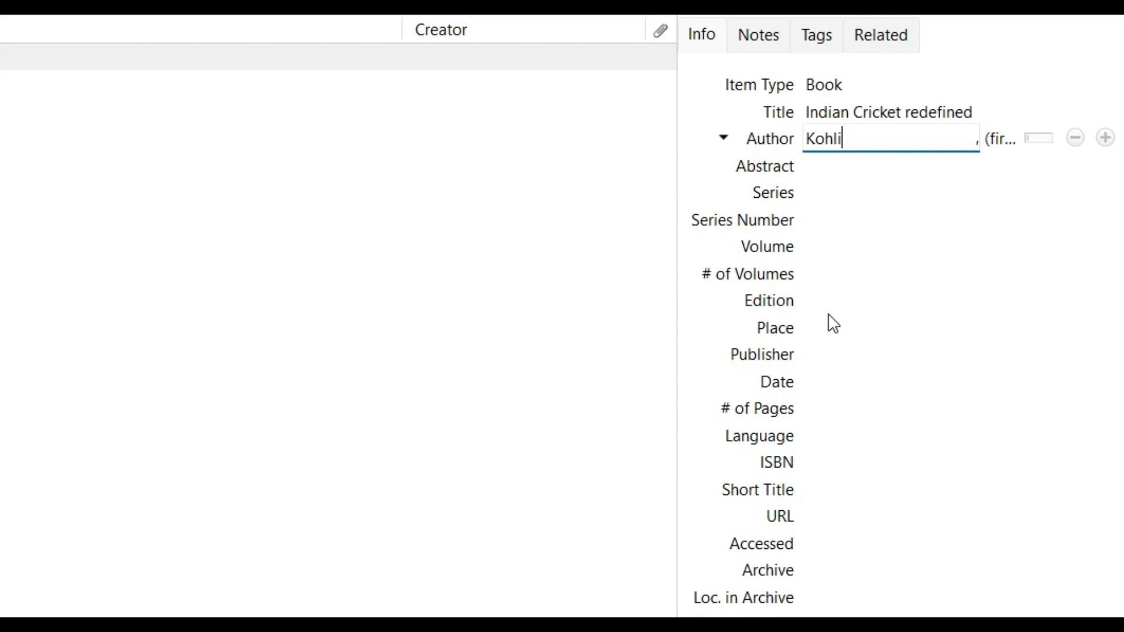
click(1003, 140)
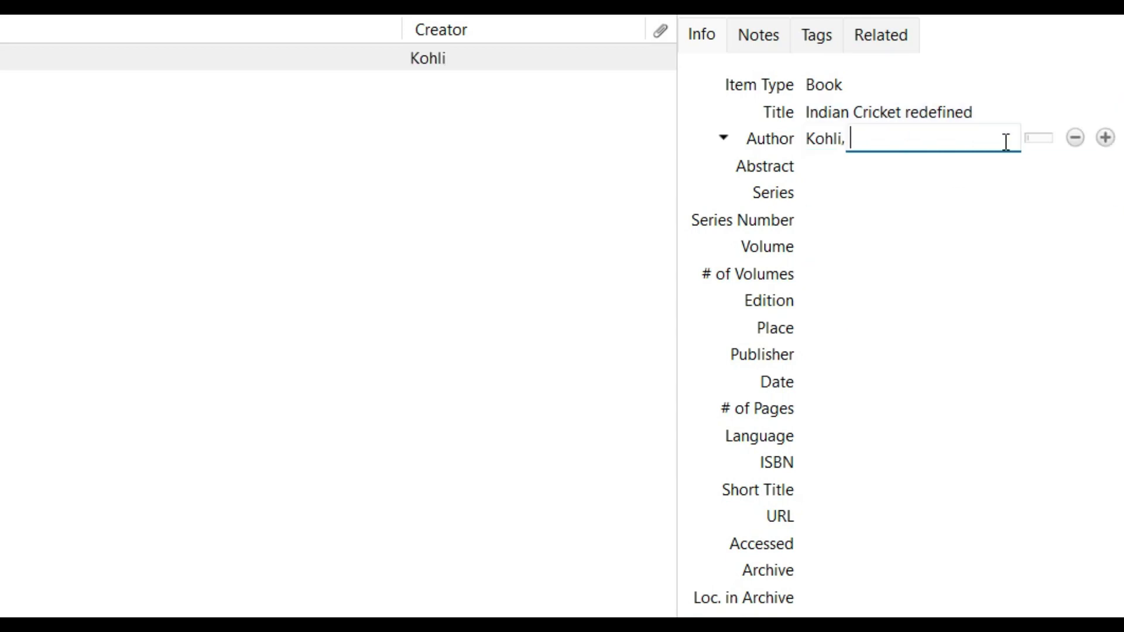
text(Virat)
key(Tab)
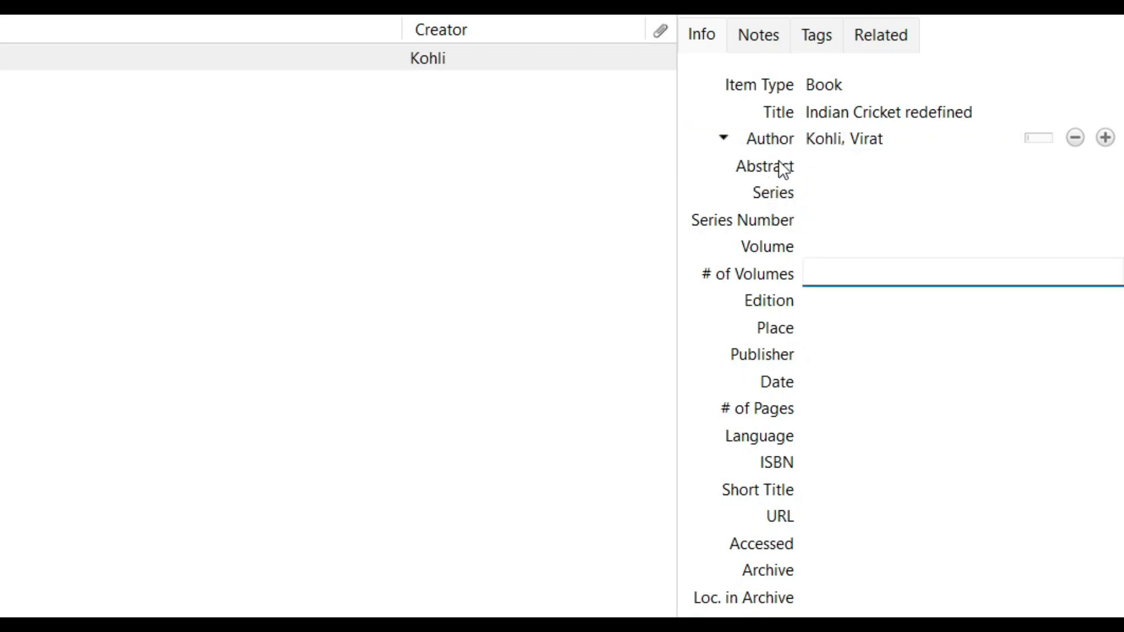
click(722, 140)
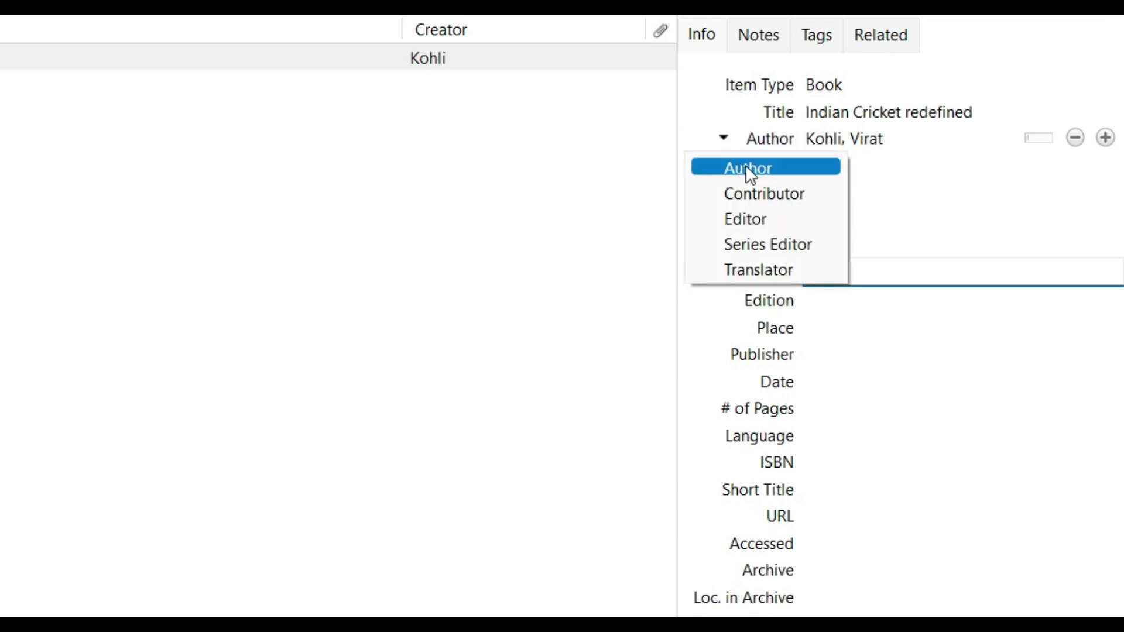
Set the book's publisher to USP and its place to Kolkata
click(927, 353)
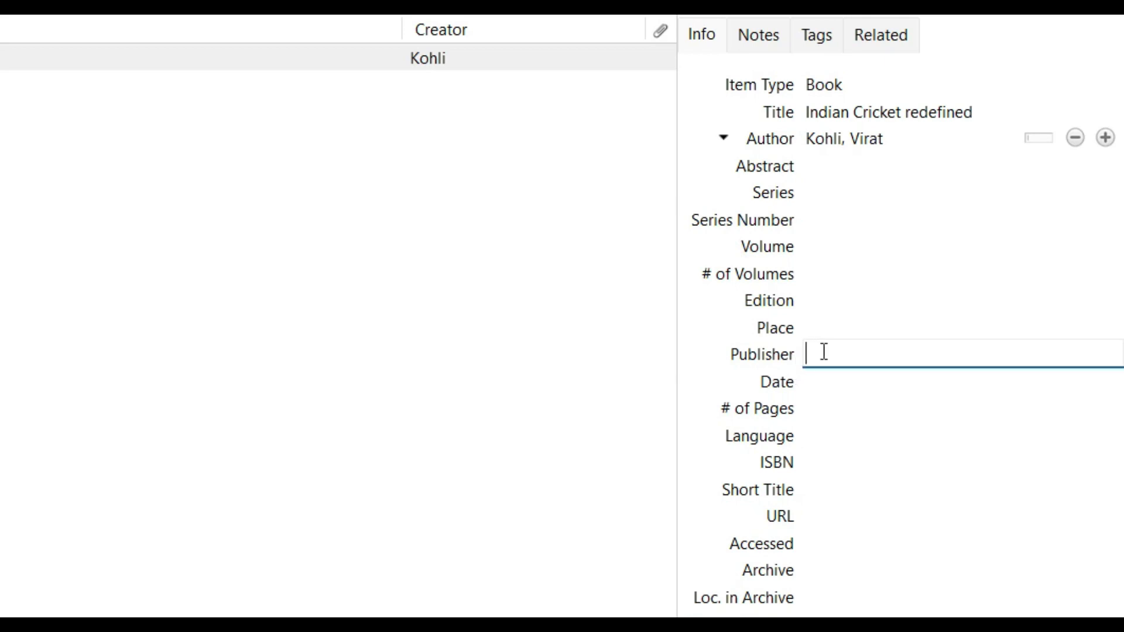
text(USP)
click(863, 331)
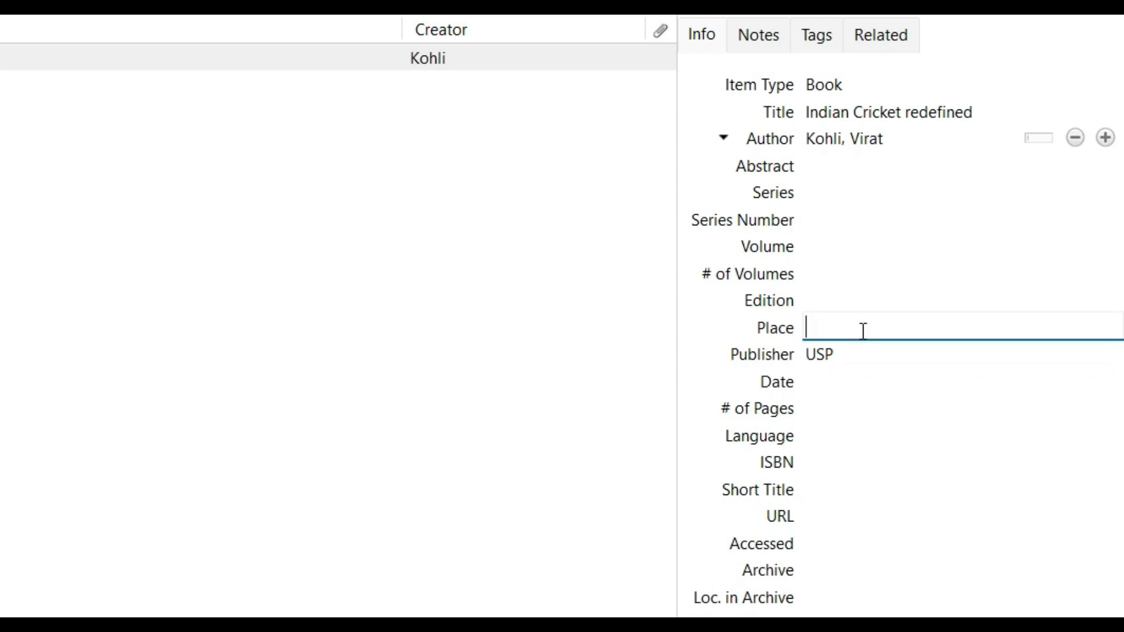
text(Kolkata)
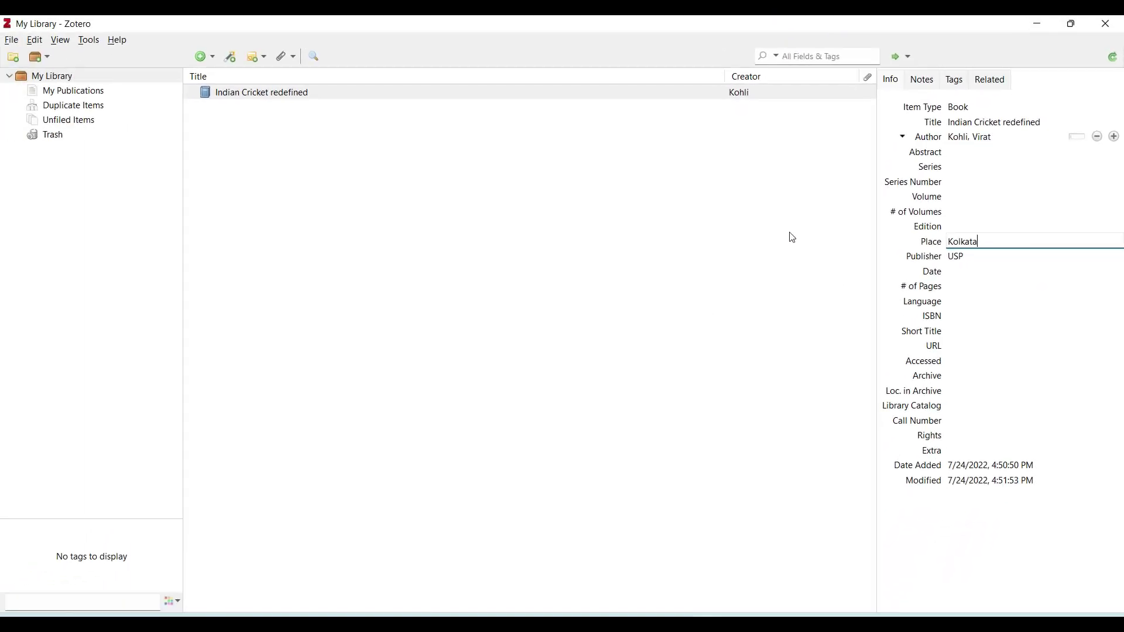
click(229, 96)
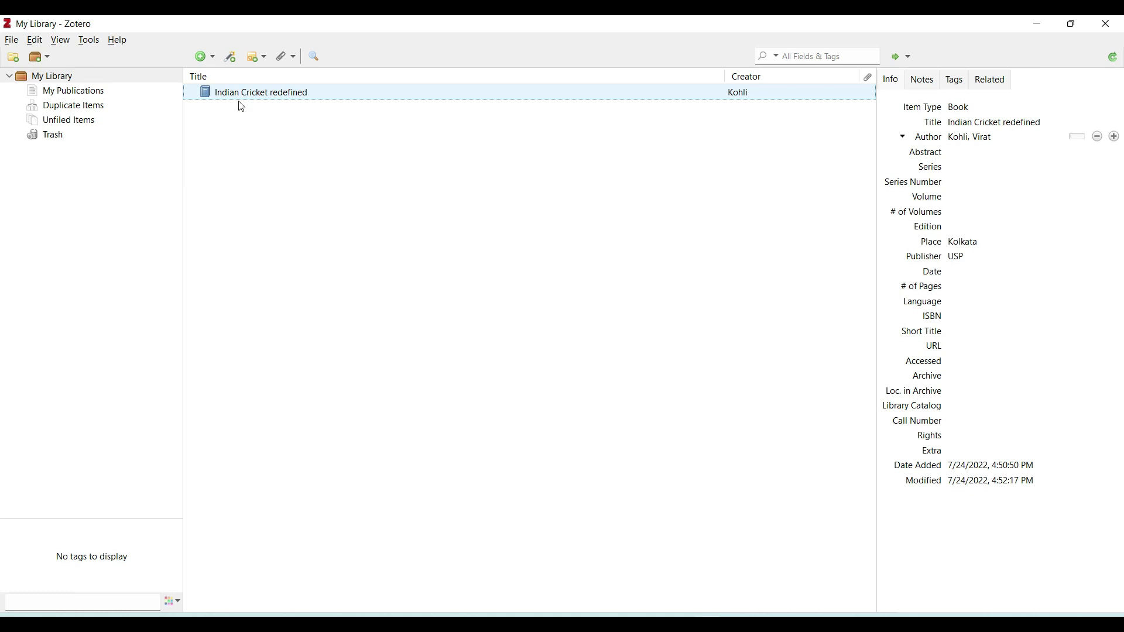
click(201, 57)
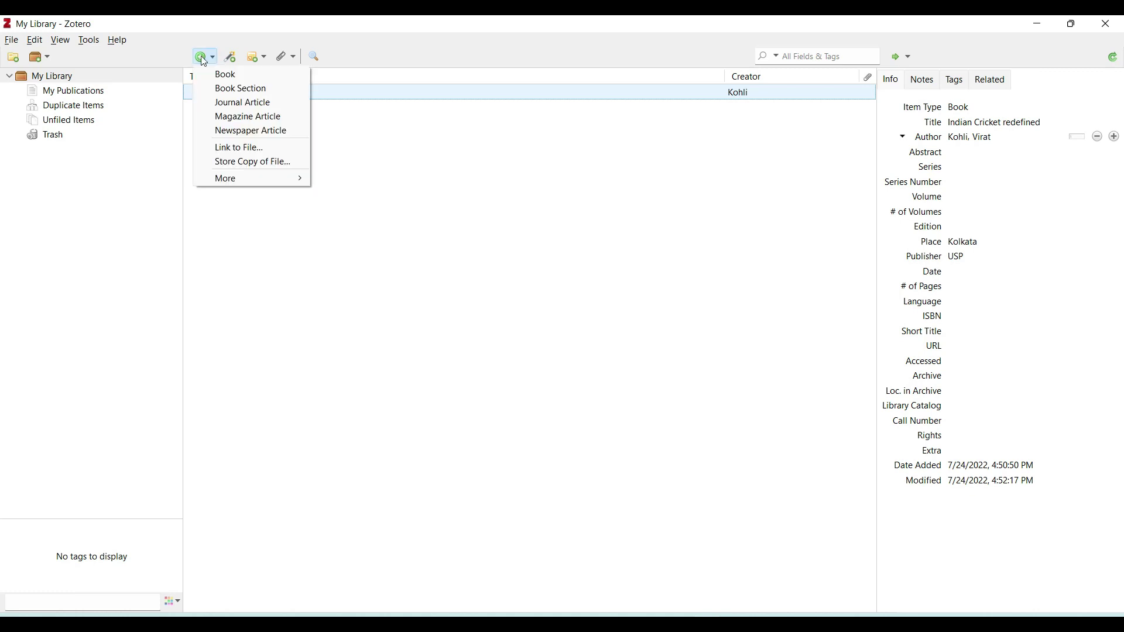
click(380, 179)
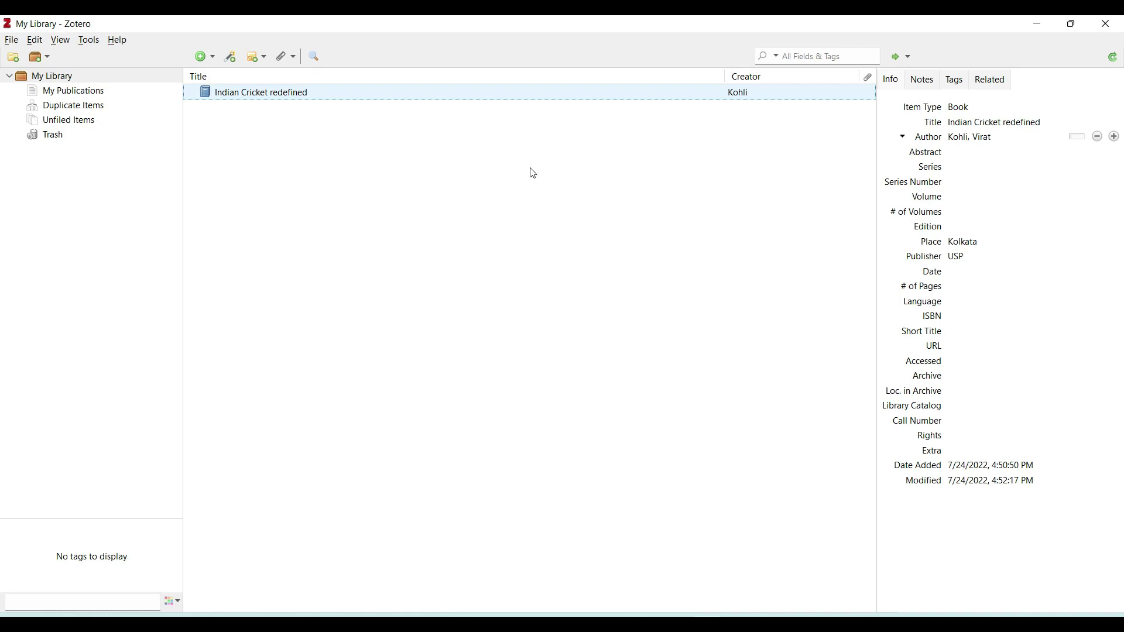
Switch to the browser, open "The Indian Press: A History of the Growth of Public Opinion" from the Google Books results, and save it to Zotero
click(1040, 27)
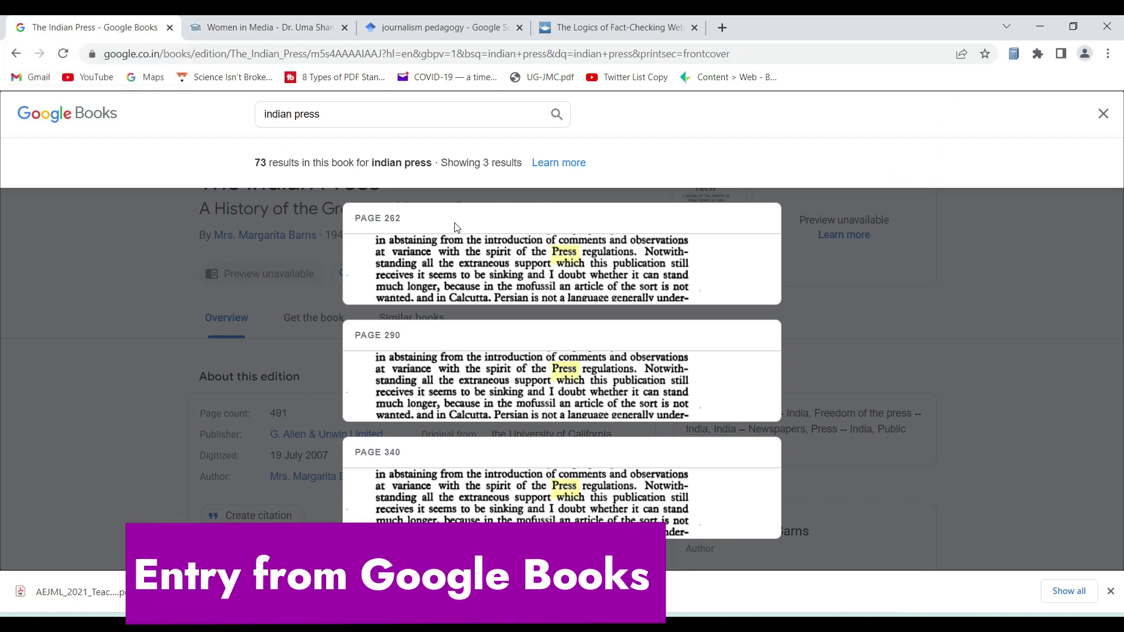
click(15, 54)
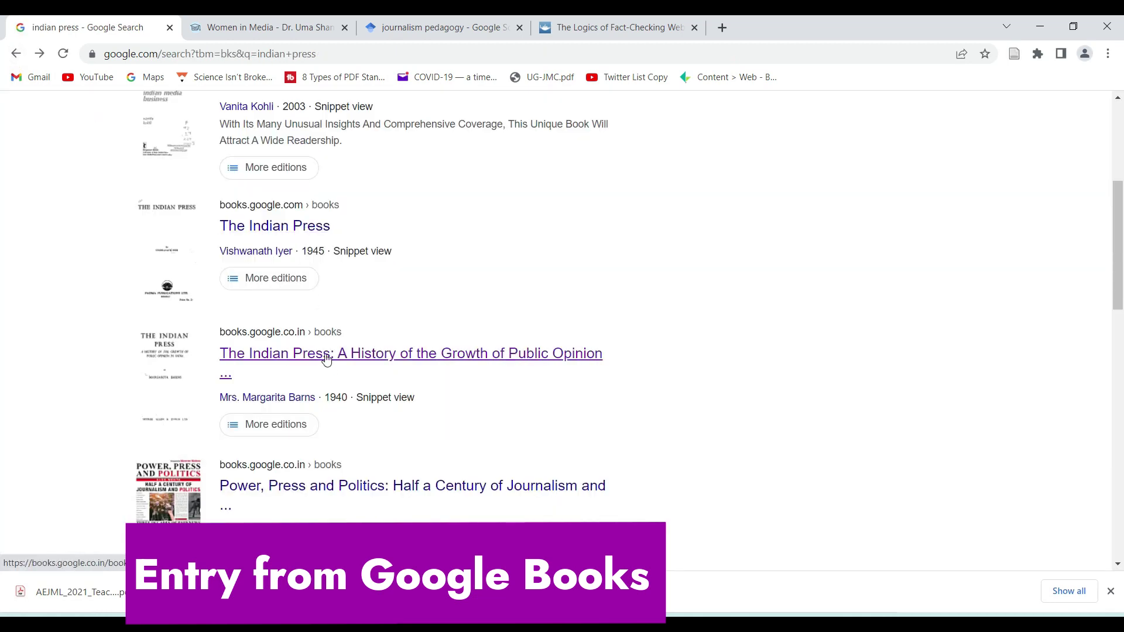
click(327, 359)
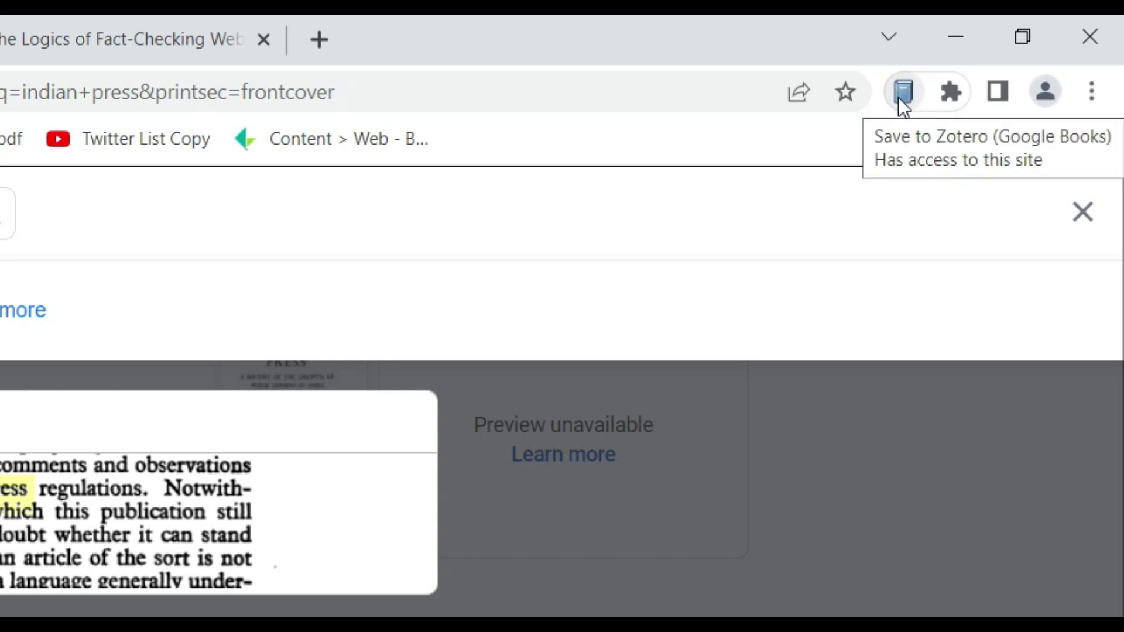
click(920, 96)
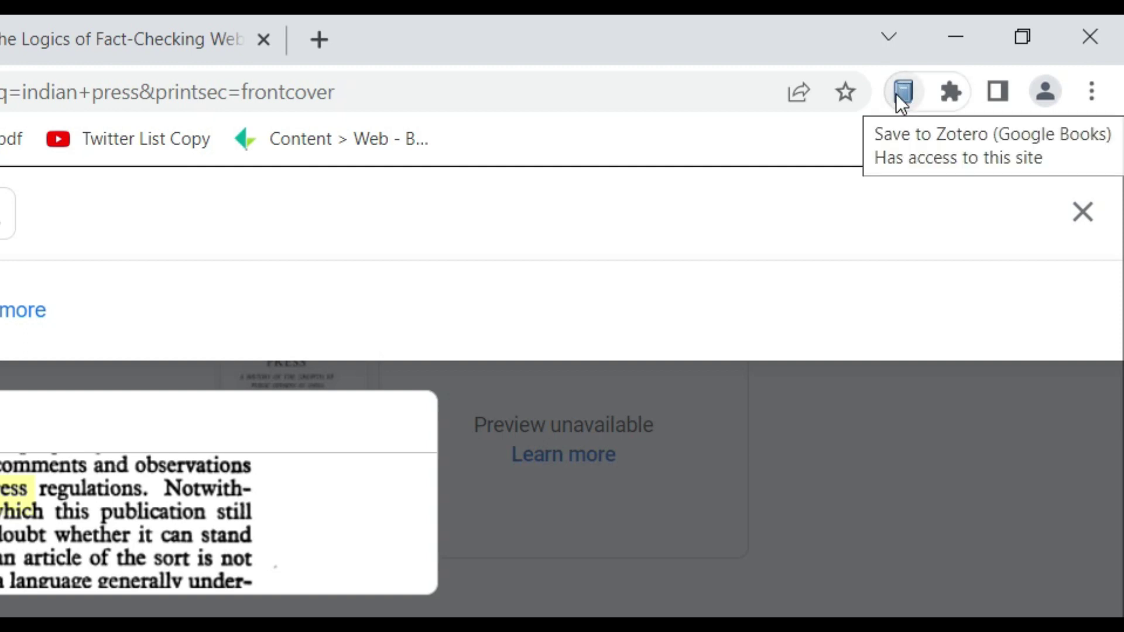
click(902, 93)
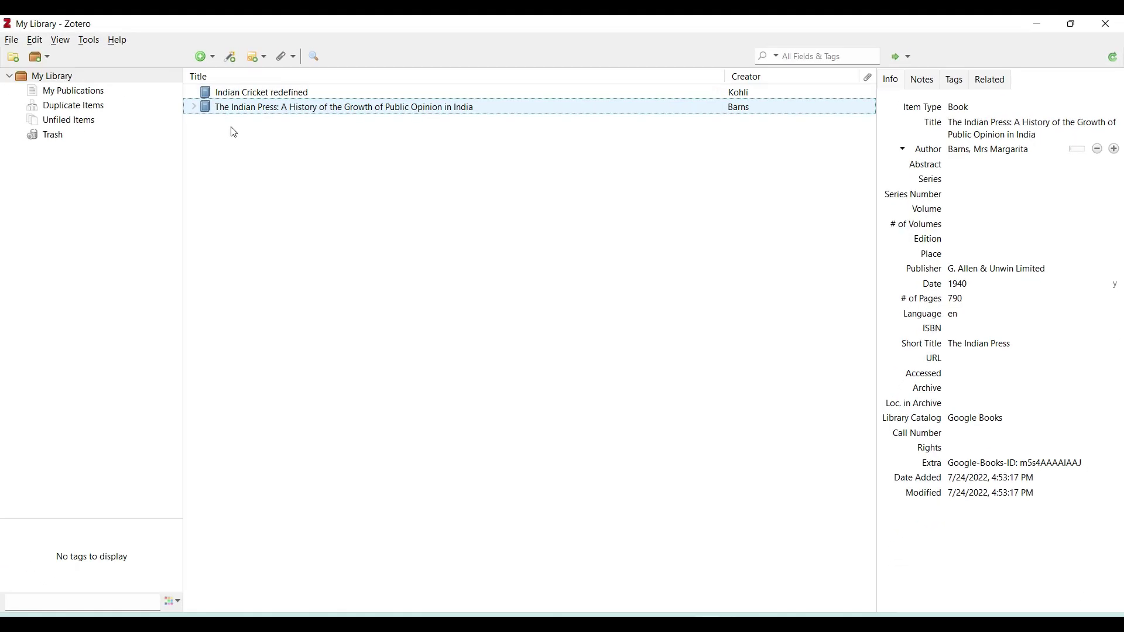
From the browser's Google Scholar results, save the Mobile learning, Citizen journalism, Nigeria education, Chinese Journalism and Testimonio items to Zotero
click(1038, 23)
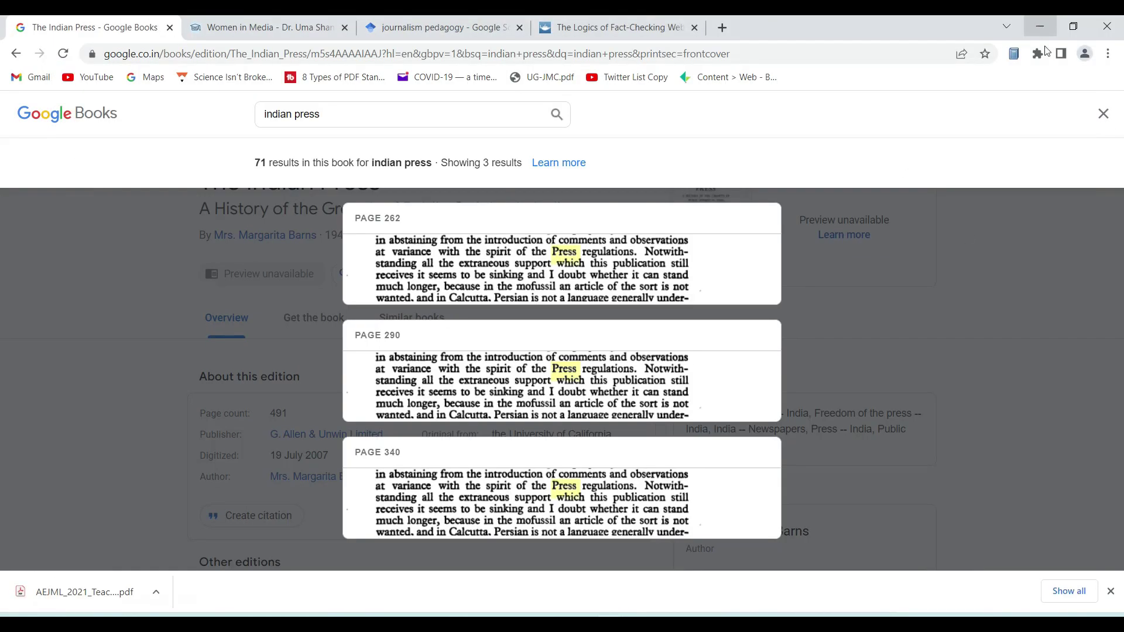
click(418, 27)
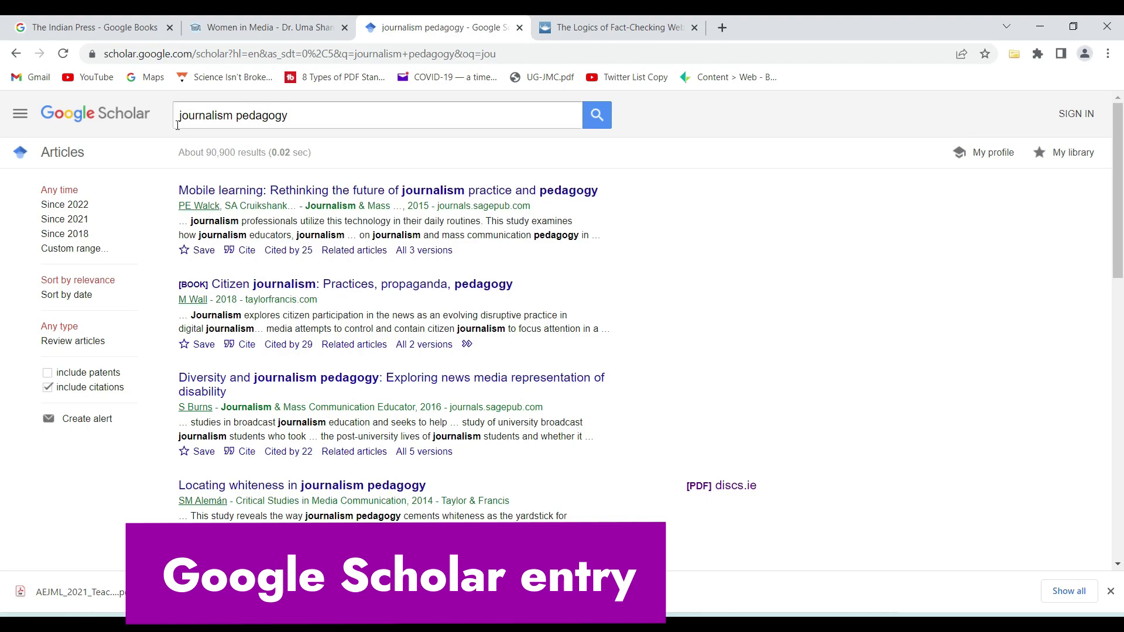
scroll(400, 258, down, 9)
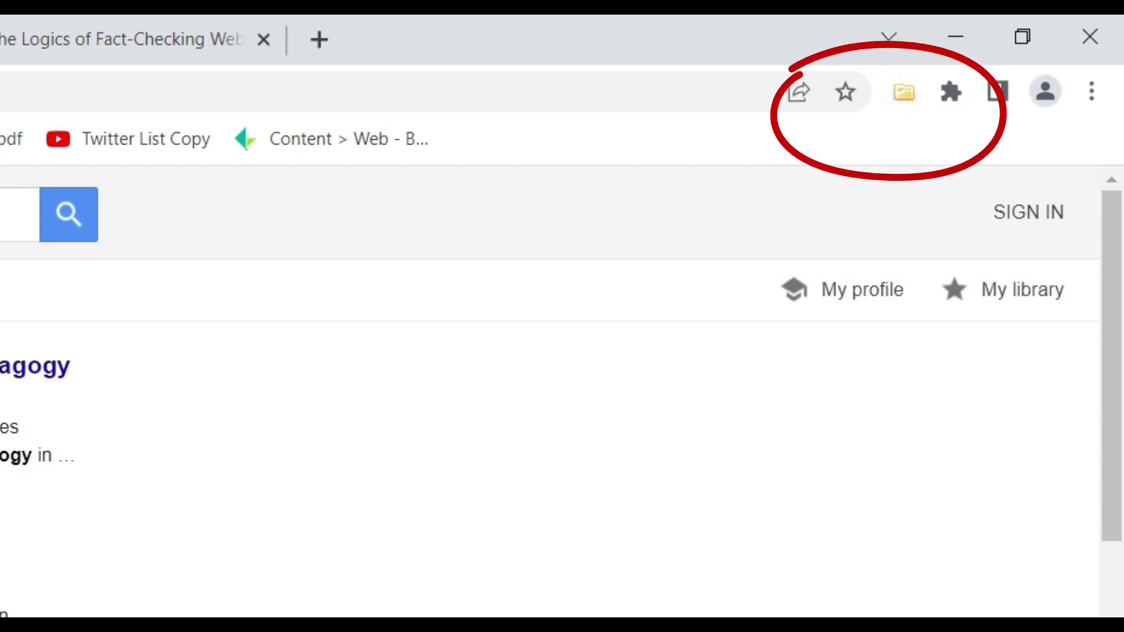
click(904, 97)
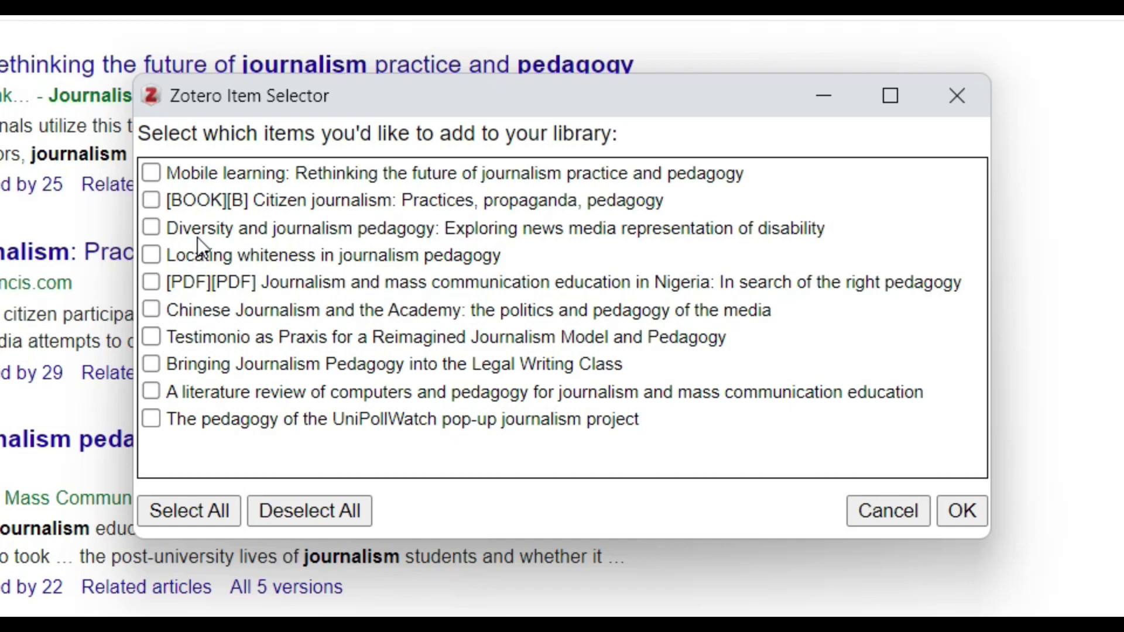
click(151, 173)
click(155, 201)
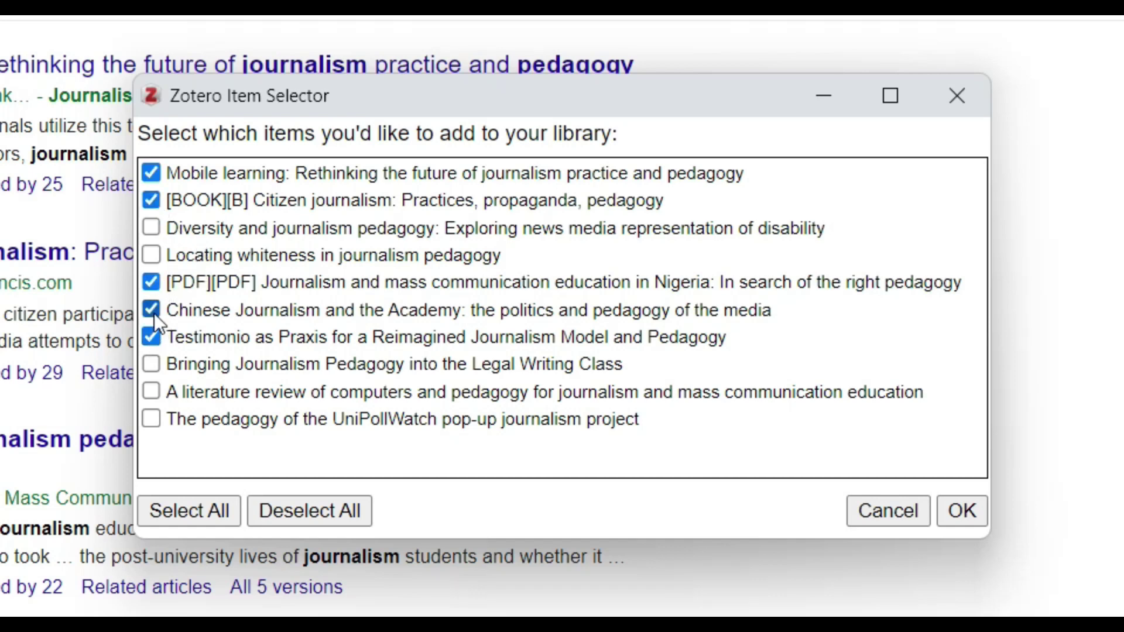
click(969, 504)
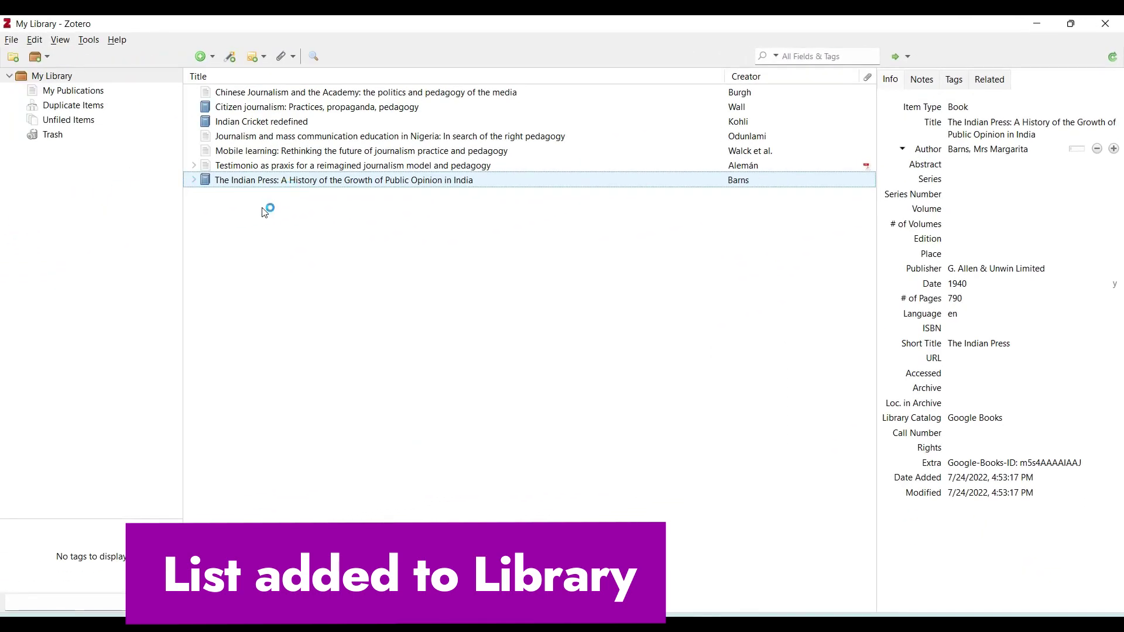
Examine the attachments stored under the "Testimonio as praxis for a reimagined journalism model and pedagogy" entry
key(Up)
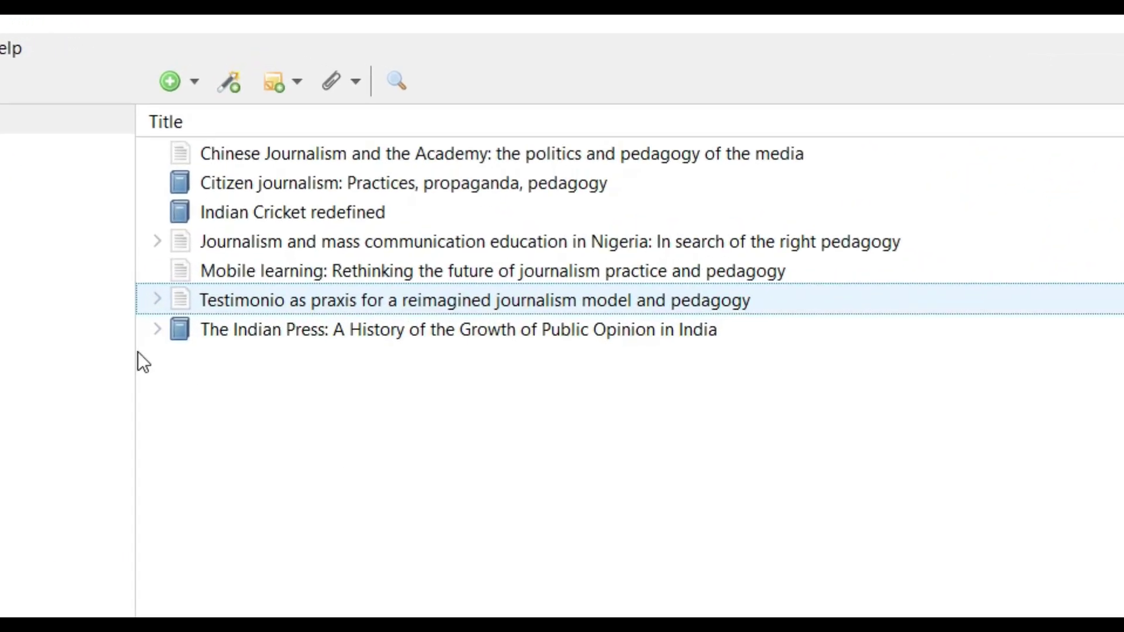
click(157, 299)
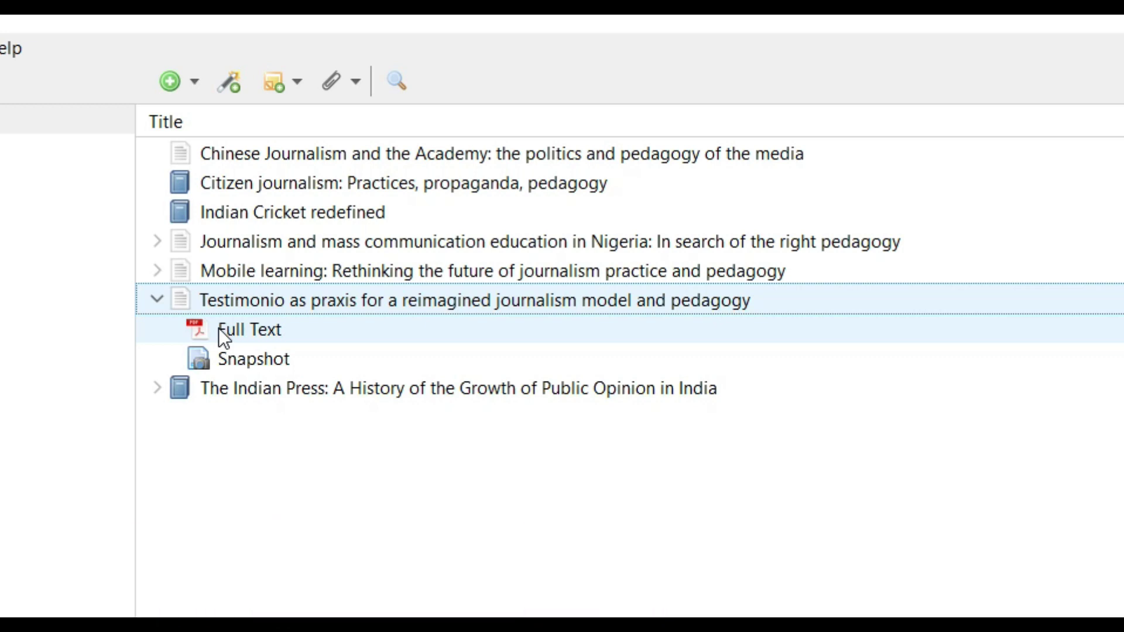
click(156, 300)
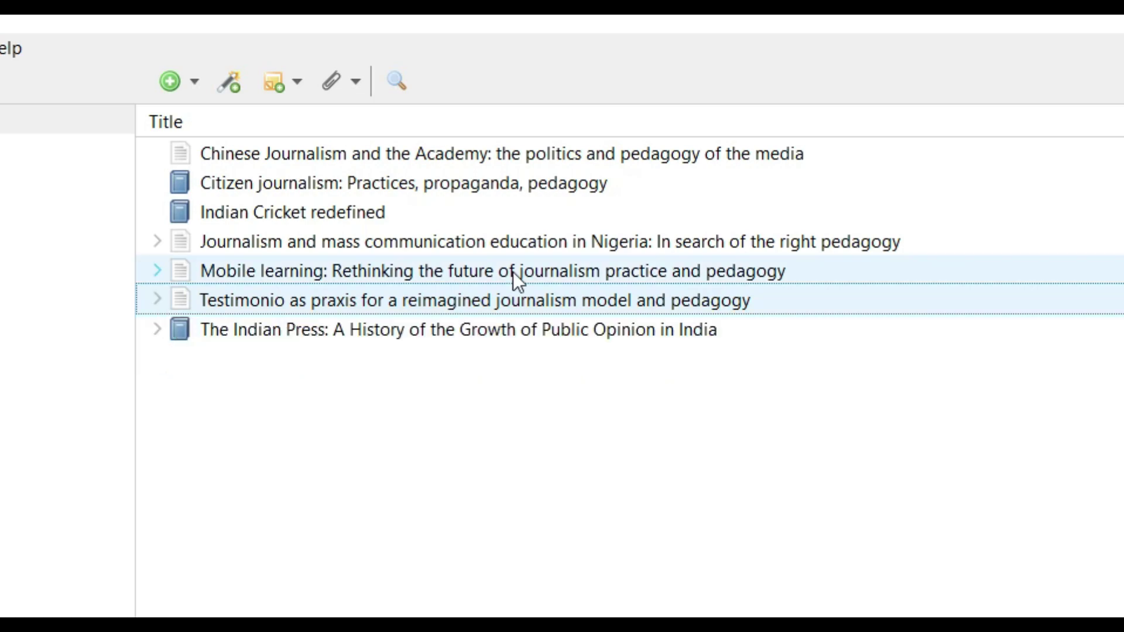
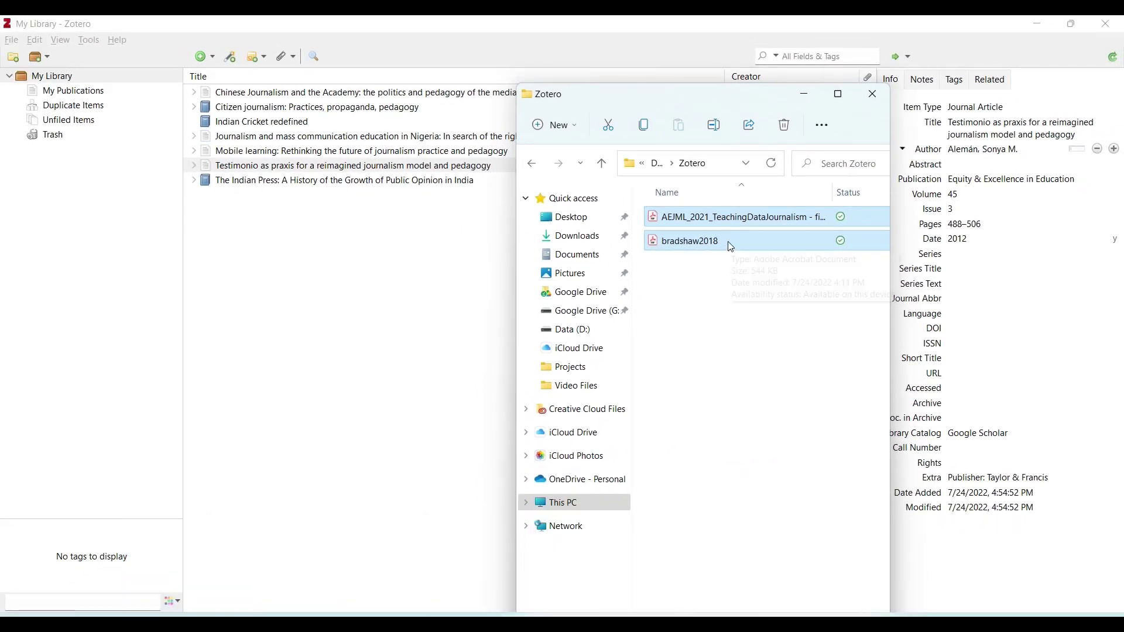
Import the AEJML_2021_TeachingDataJournalism and bradshaw2018 PDFs from the Zotero folder into the library
drag(731, 247, 371, 309)
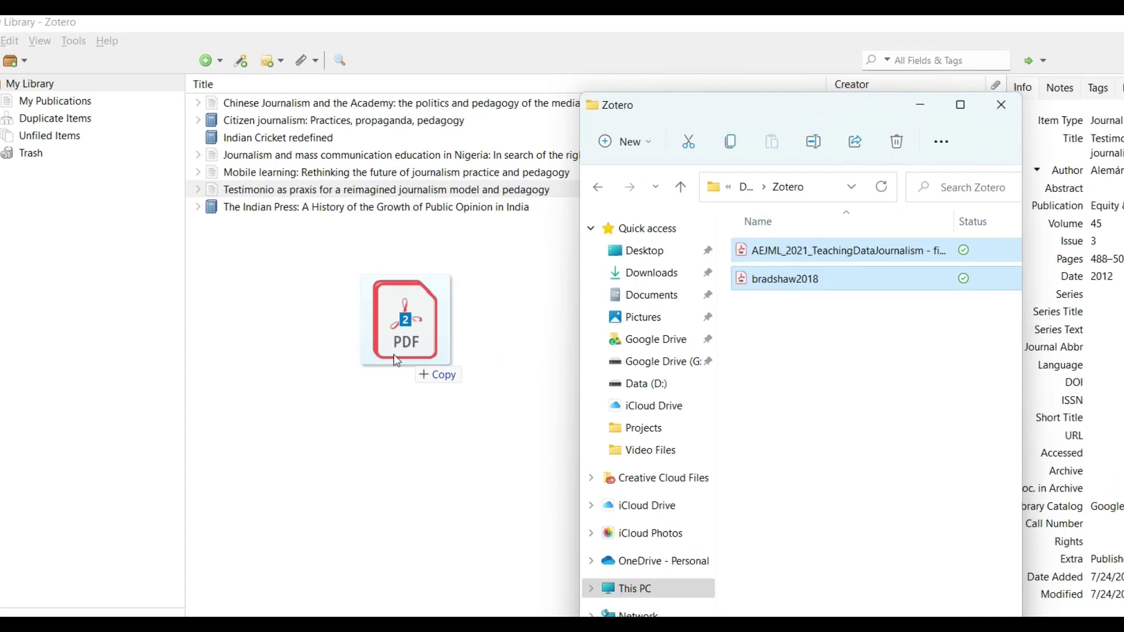
drag(404, 355, 369, 402)
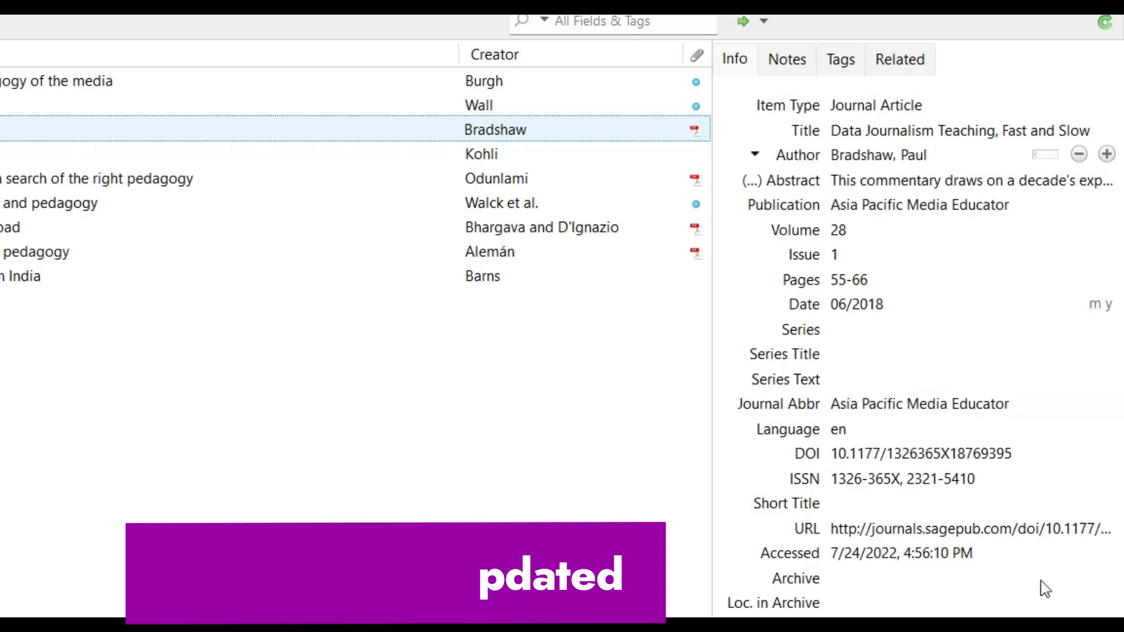
Switch to the browser, open the "Women in Media" blog page, and save it to Zotero
click(832, 354)
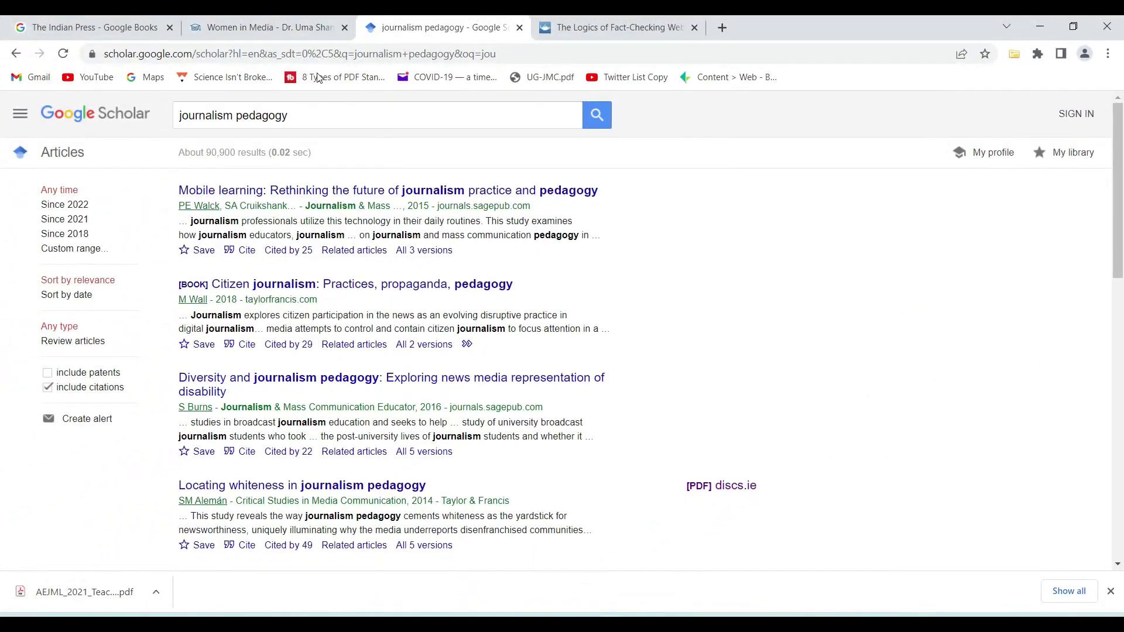
click(262, 27)
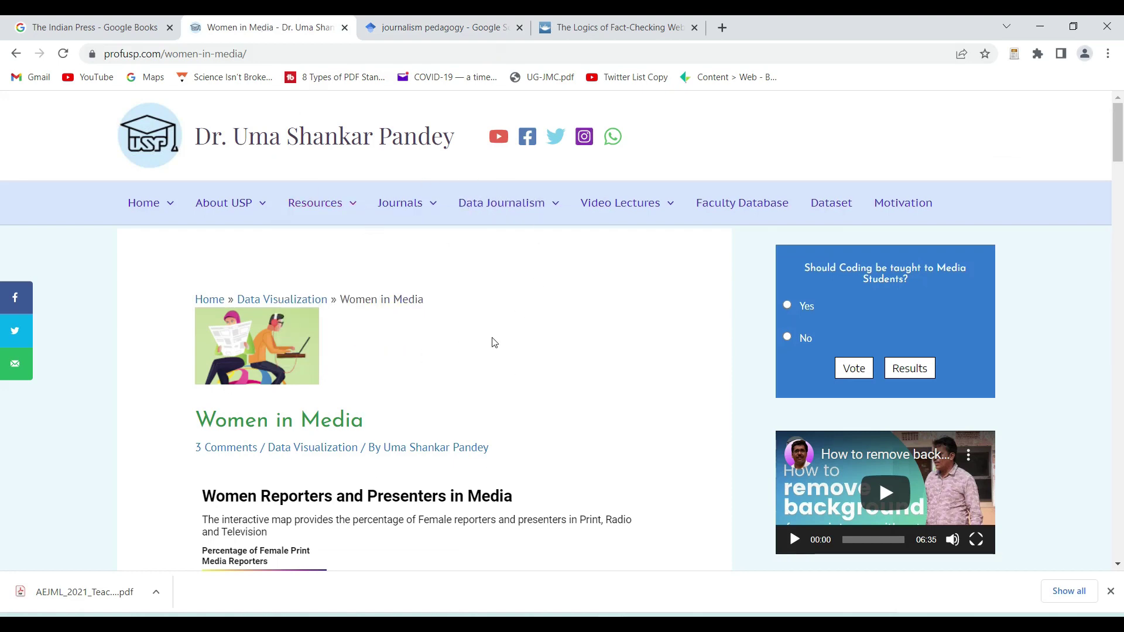
scroll(501, 375, down, 1)
scroll(503, 375, down, 2)
scroll(562, 351, up, 3)
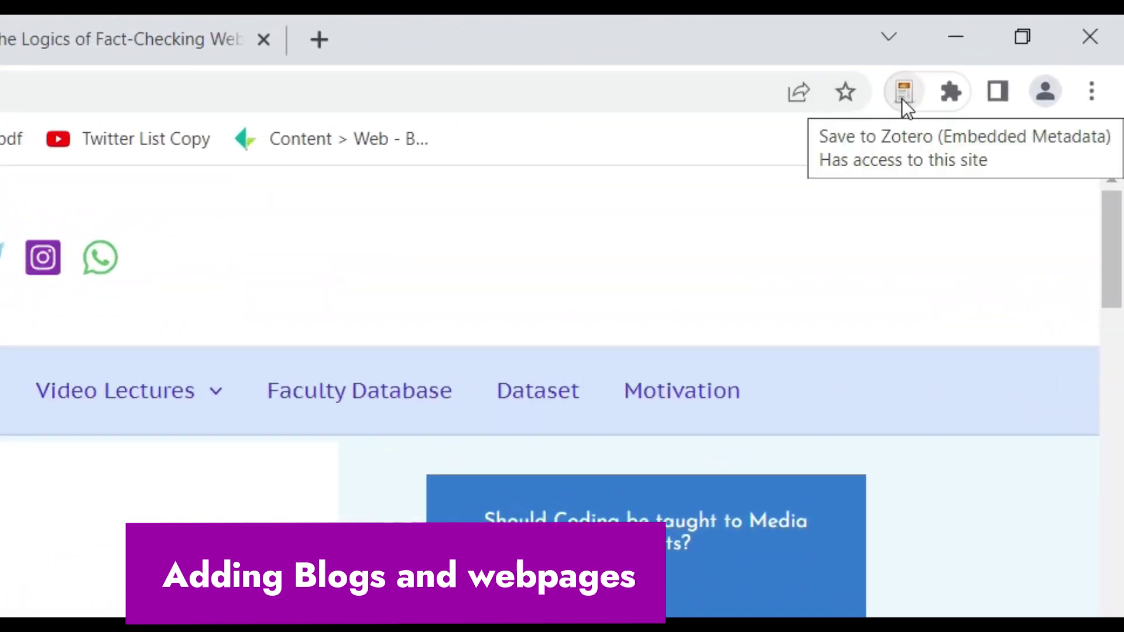
click(904, 100)
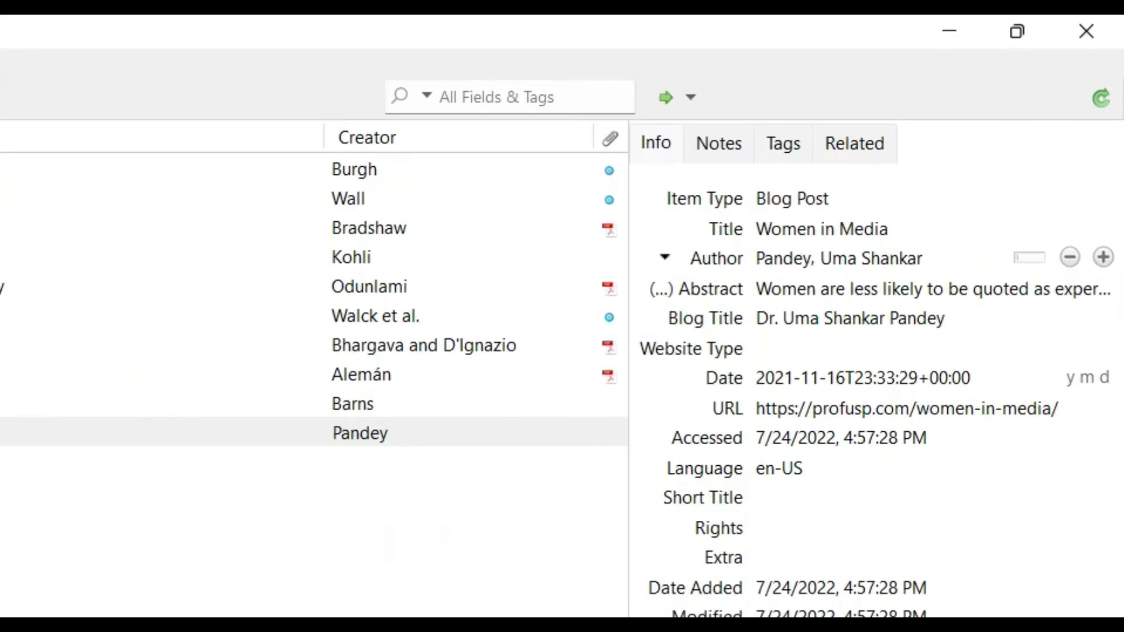
Examine the author and title details of the saved "Women in Media" blog post
click(784, 261)
click(862, 255)
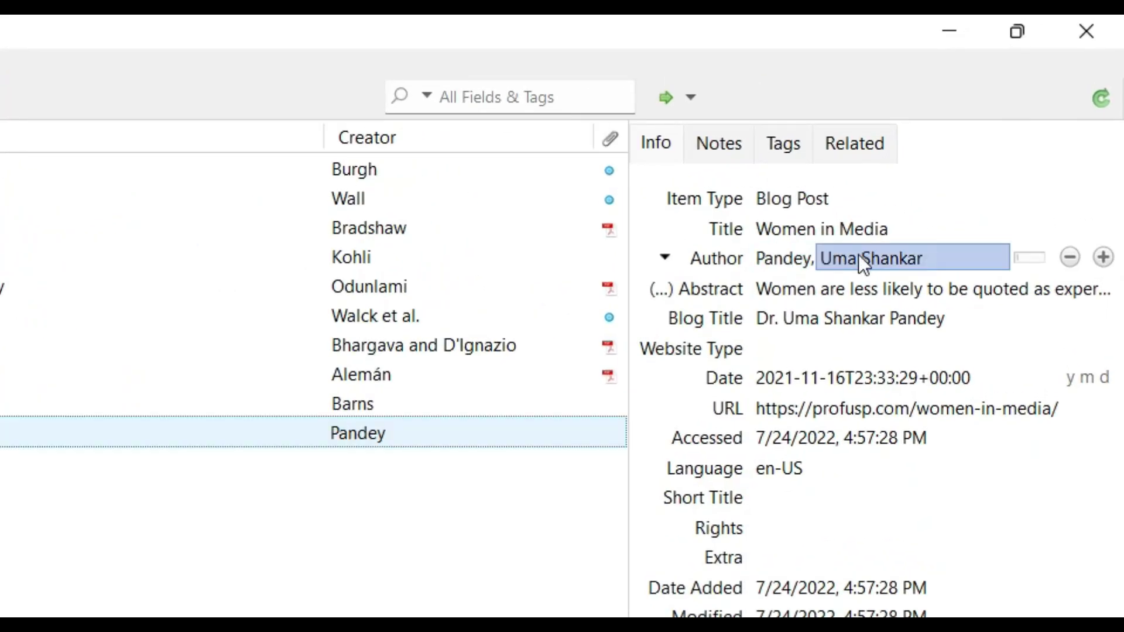
click(783, 255)
click(785, 233)
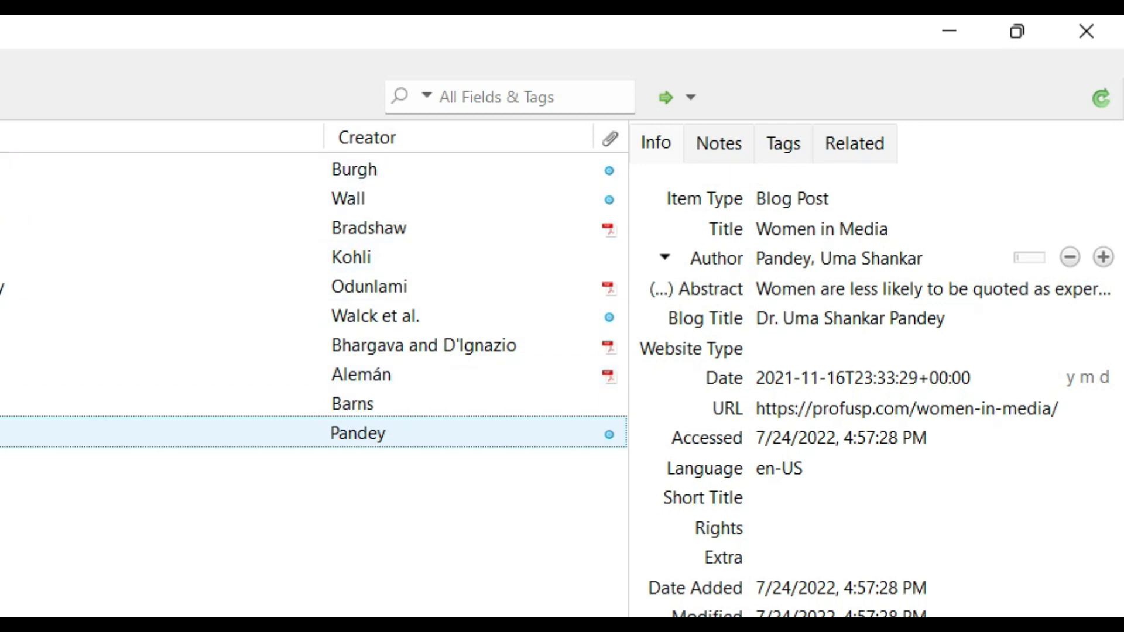
Return to the browser and copy the DOI from the article page "The Logics of Fact-Checking Website Operations"
click(950, 32)
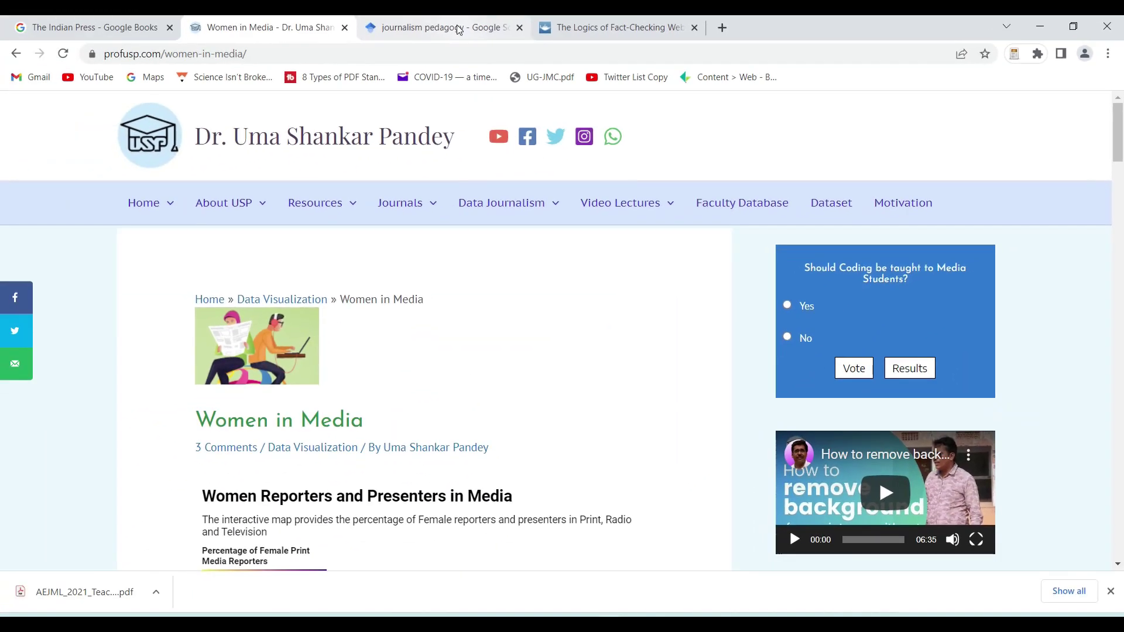
click(505, 34)
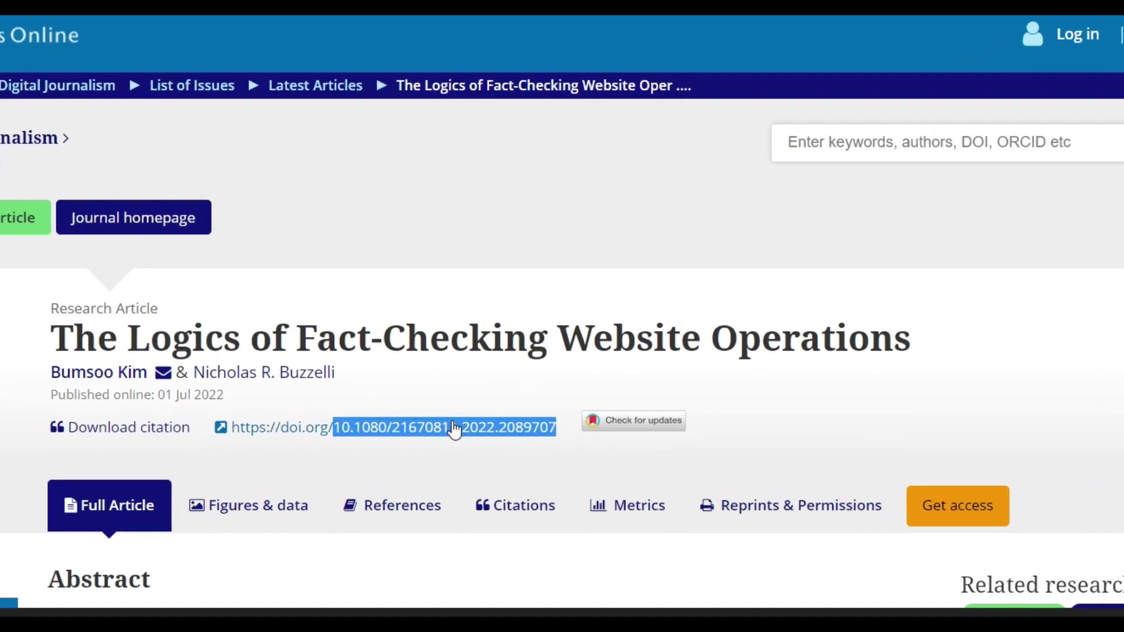
right_click(455, 430)
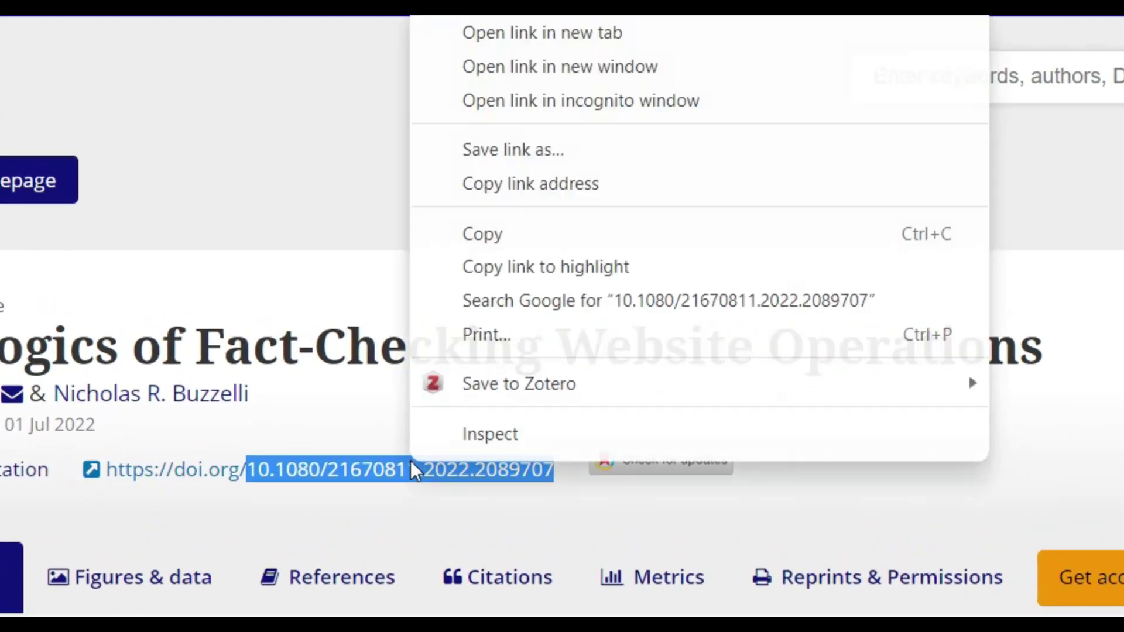
click(525, 253)
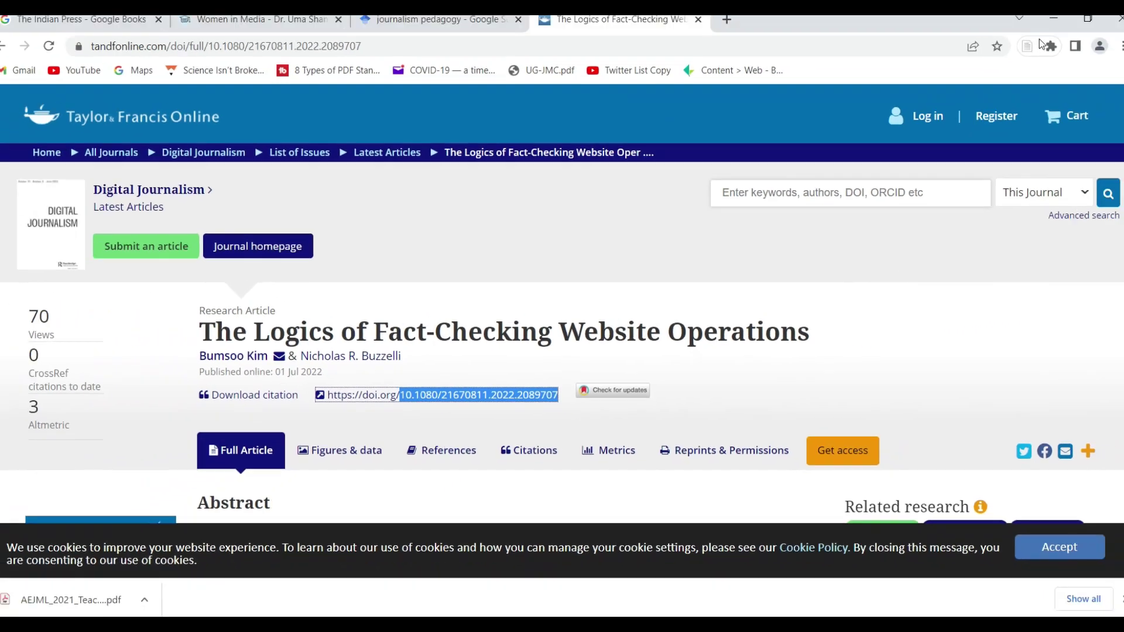
Switch to Zotero and add an item by its identifier, using the DOI 10.1080/21670811.2022.2089707
key(alt+Tab)
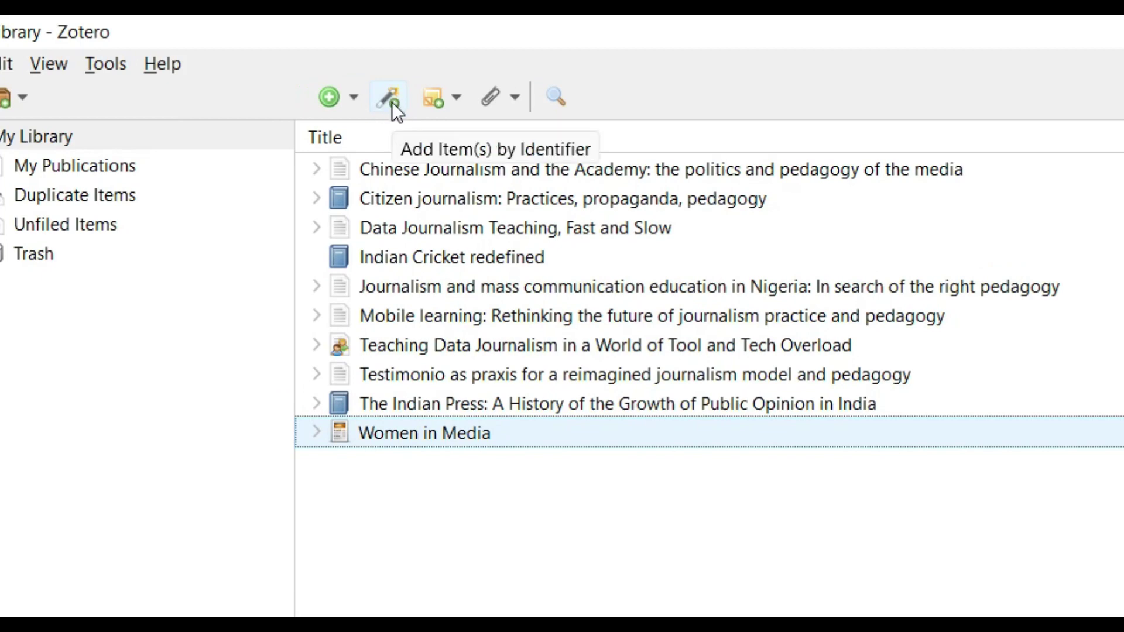
click(392, 101)
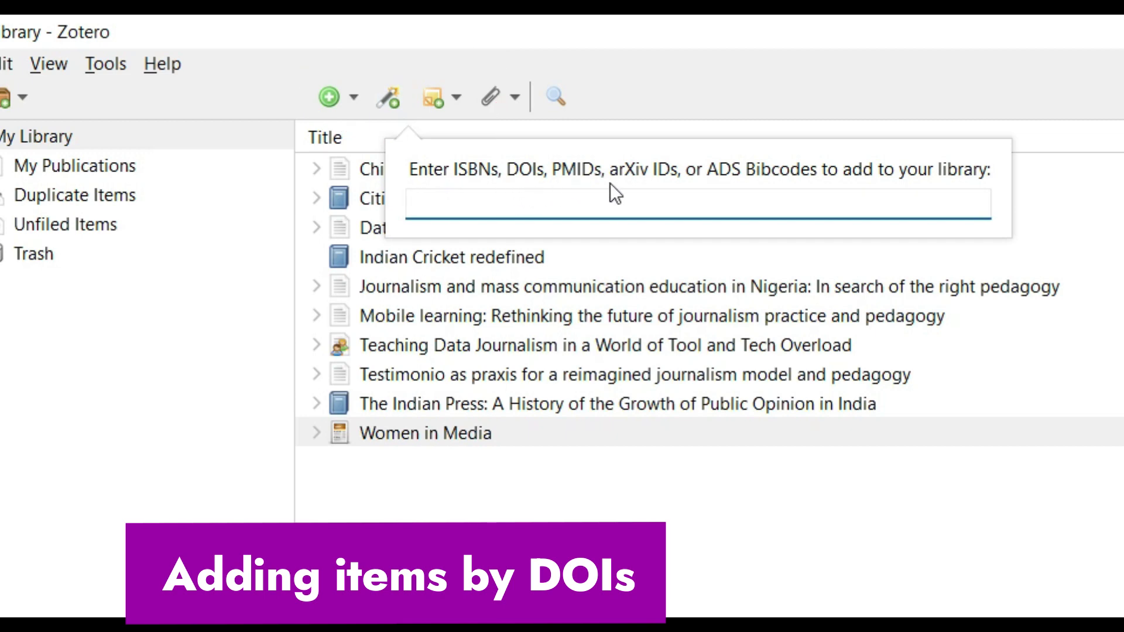
text(10.1080/21670811.2022.2089707)
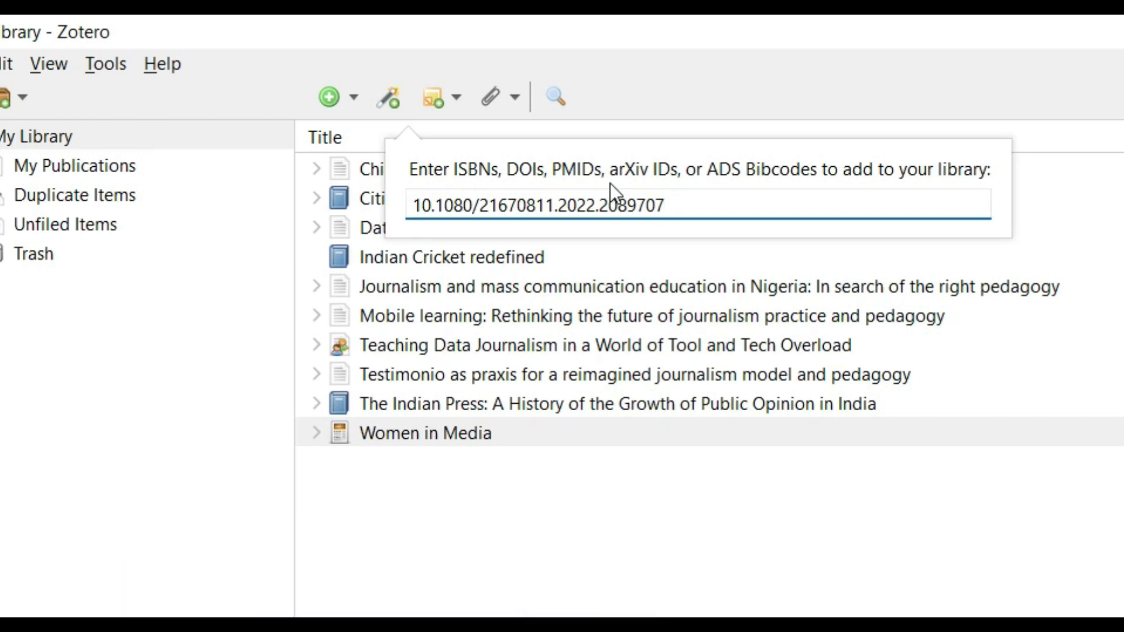
key(Return)
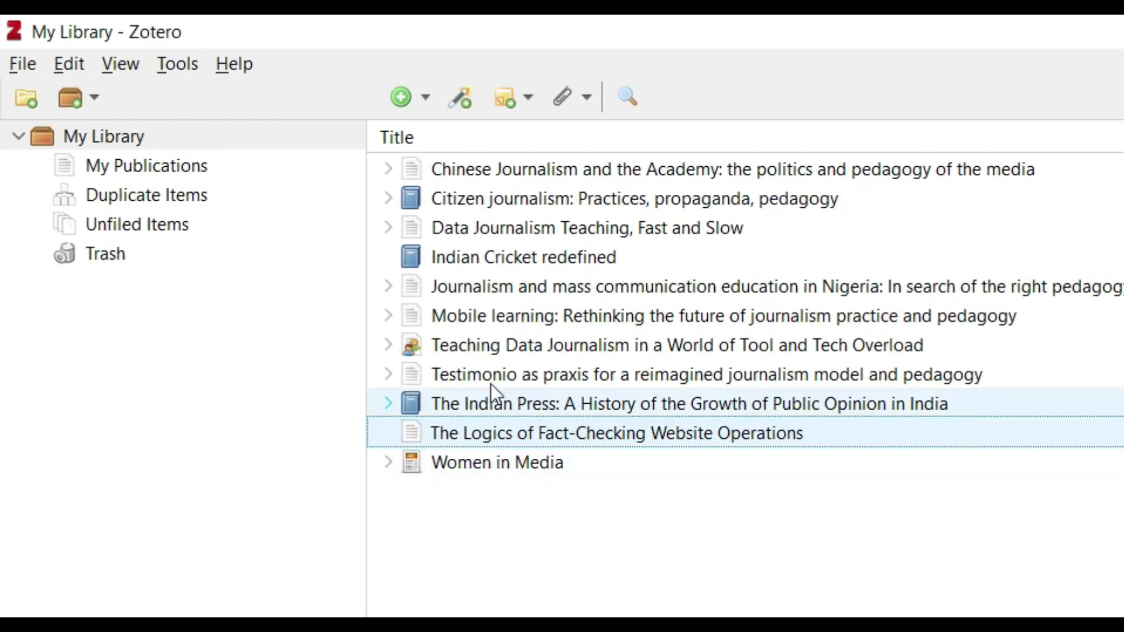
Create a new collection named "Digital Journalism"
click(32, 103)
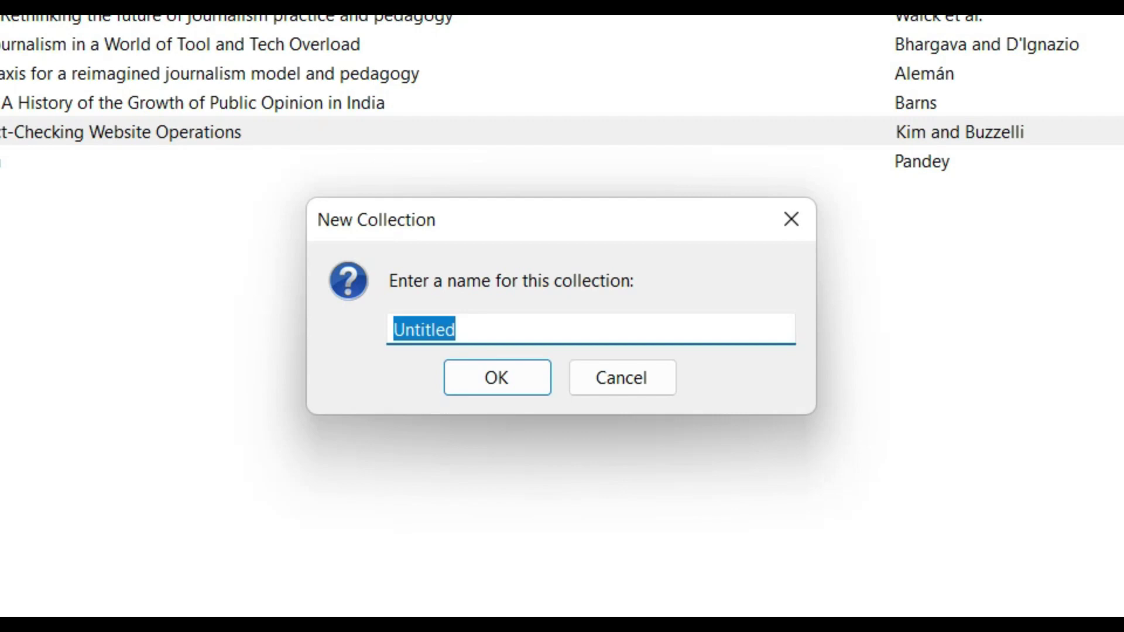
text(Digital Journalism)
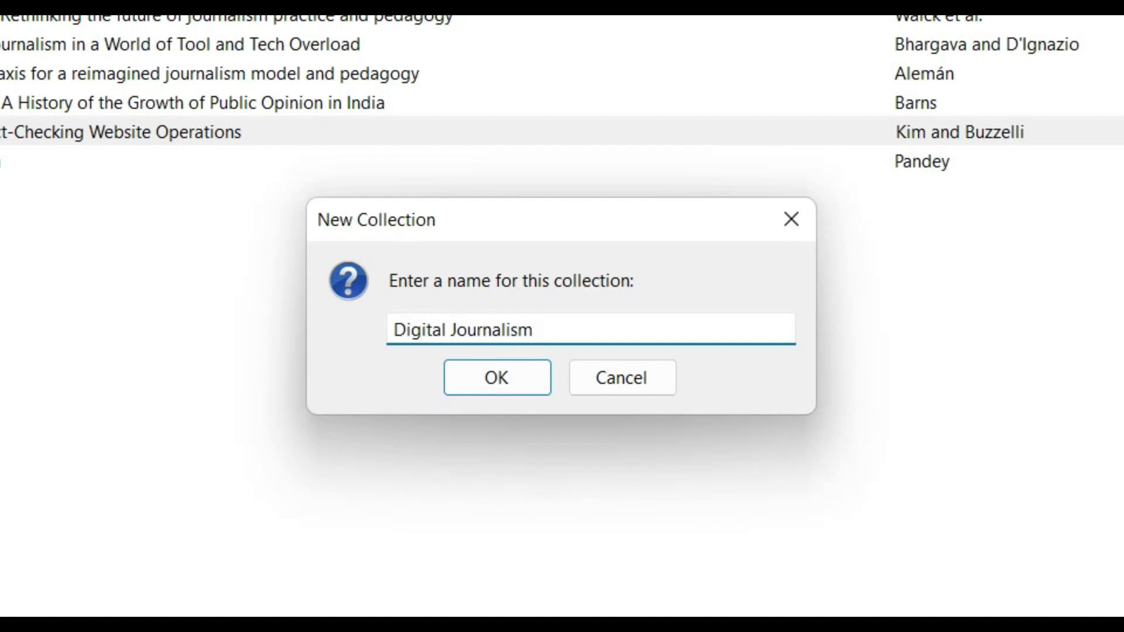
key(Return)
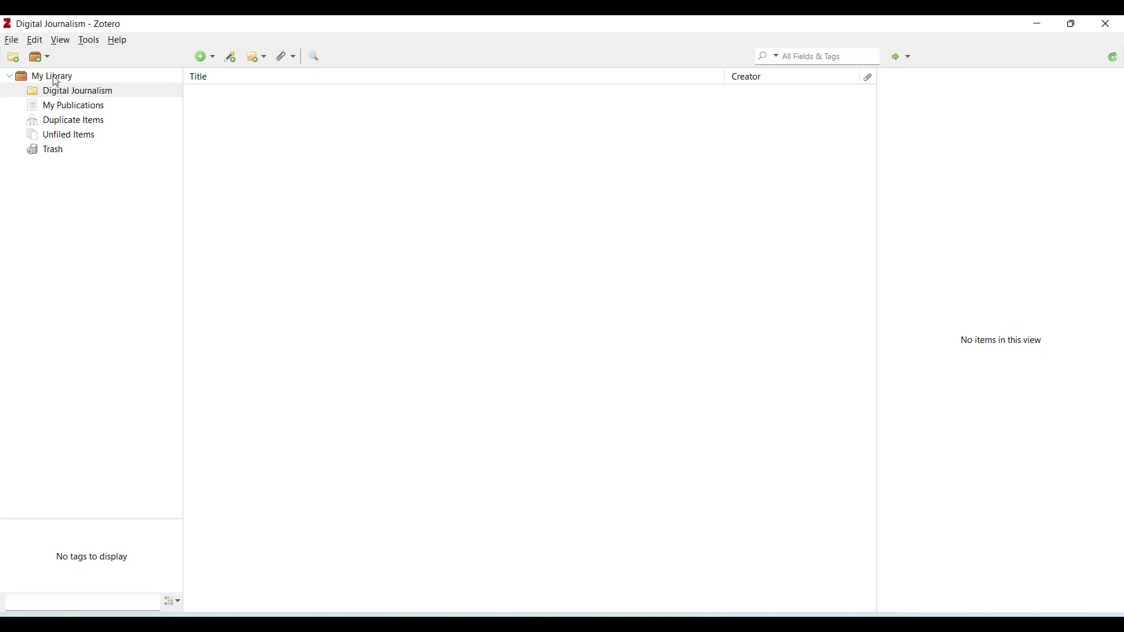
Select all items in My Library, from "Chinese Journalism" to "Women in Media", and add them to the Digital Journalism collection
click(56, 80)
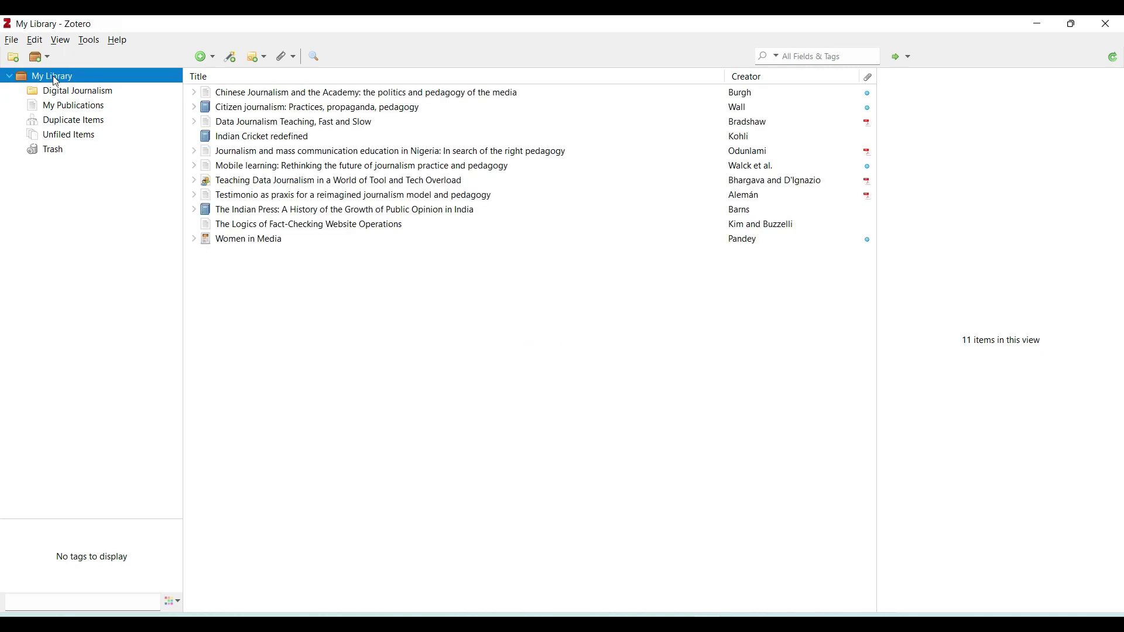
click(275, 242)
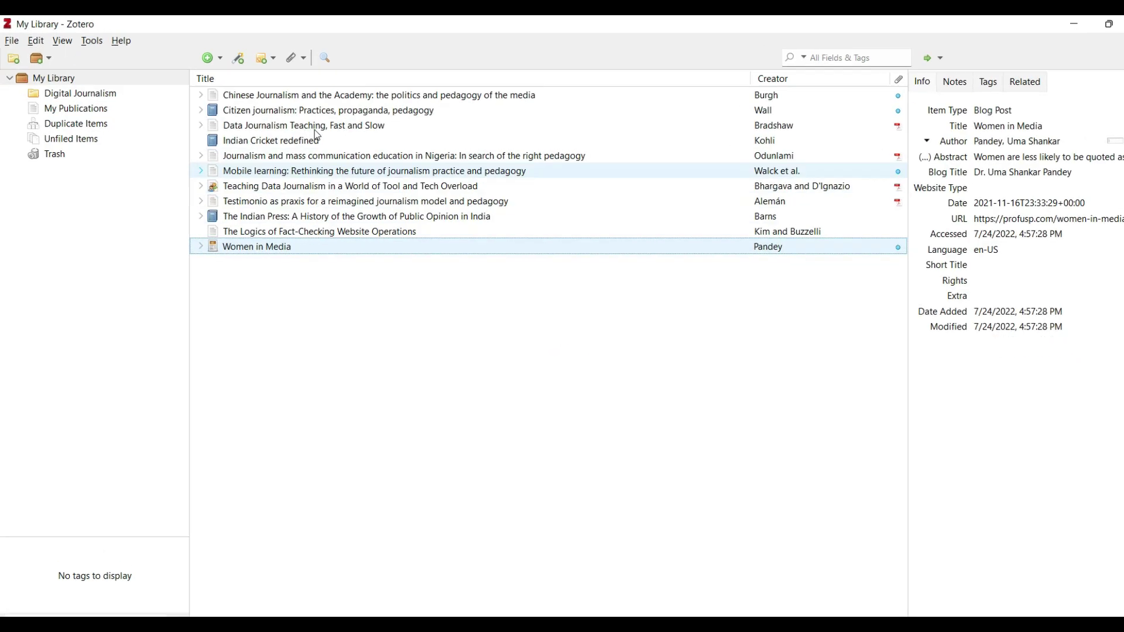
shift+click(307, 95)
drag(195, 197, 173, 172)
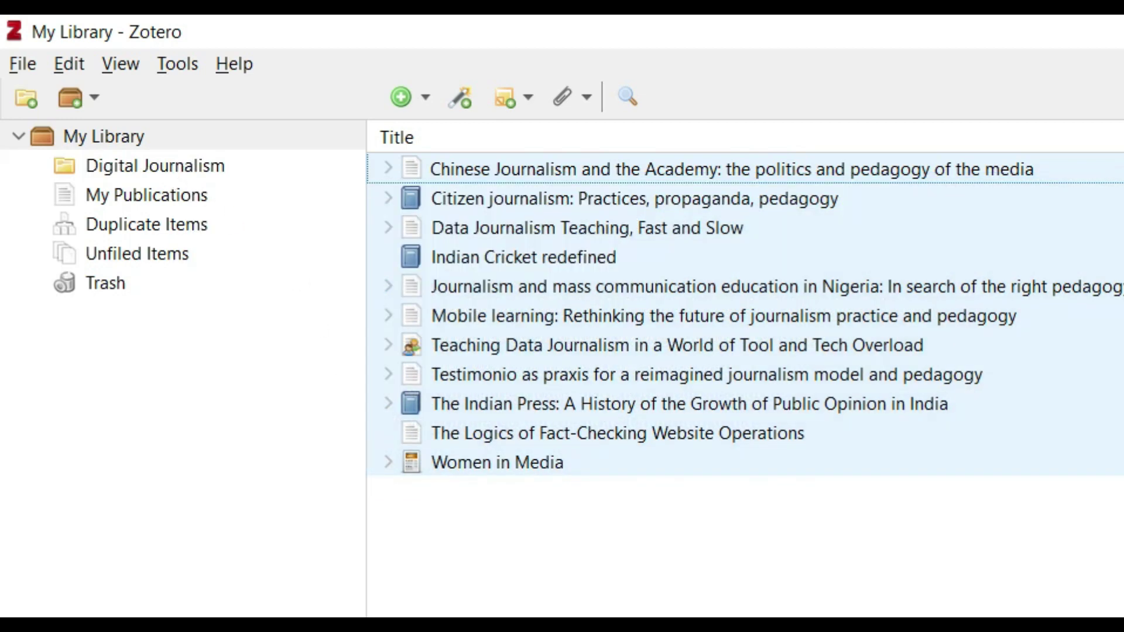
Check the contents of the Digital Journalism collection, My Library and Duplicate Items
double_click(105, 163)
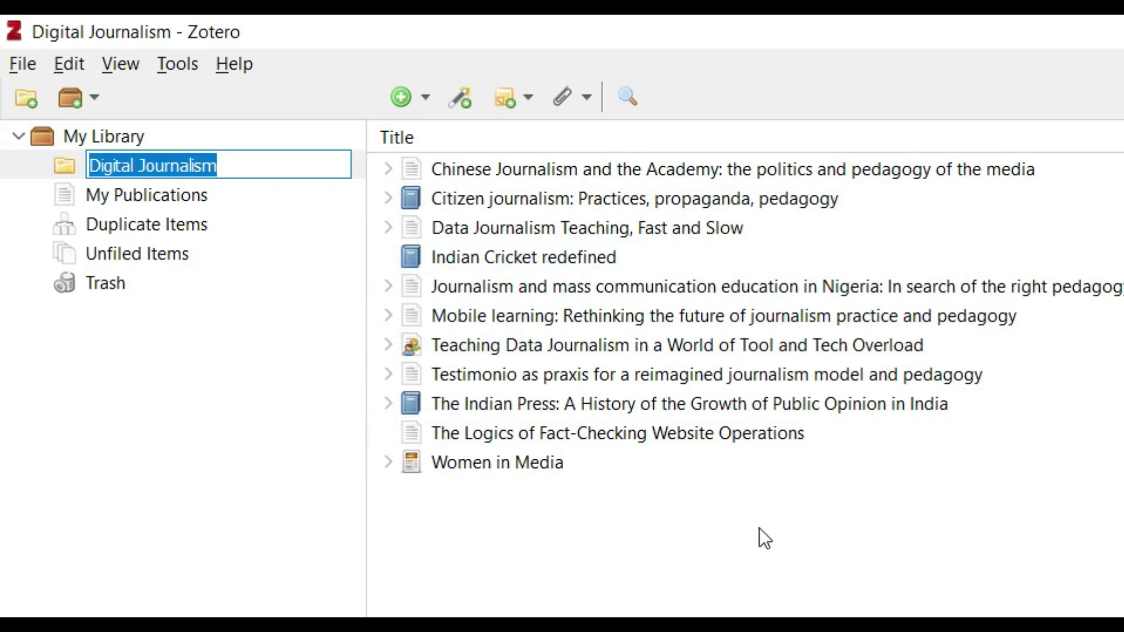
key(Return)
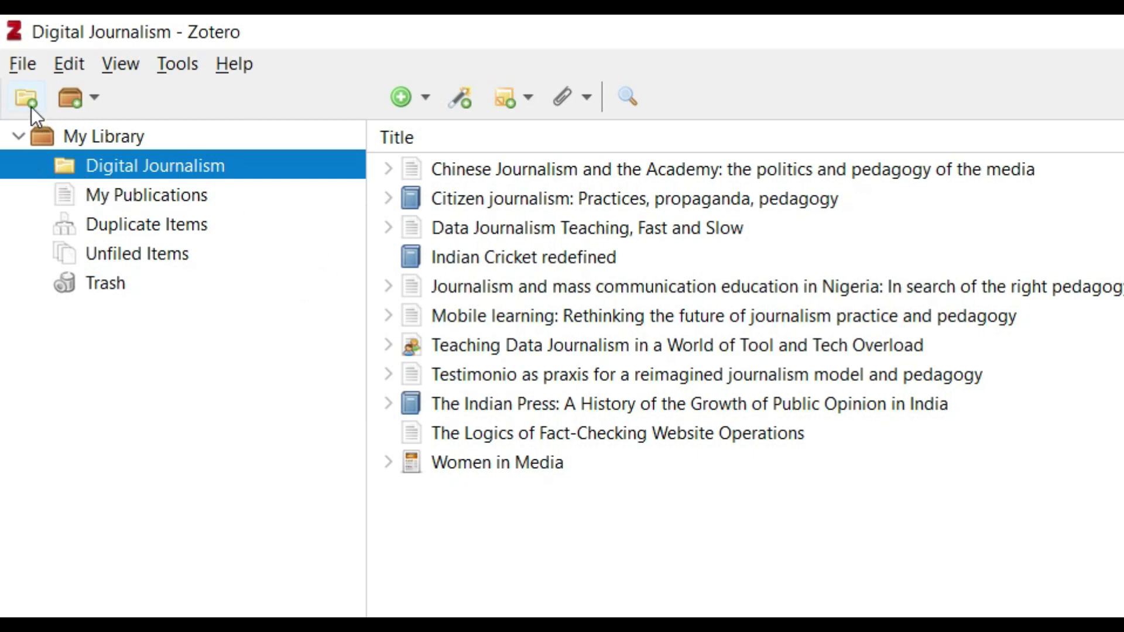
click(72, 141)
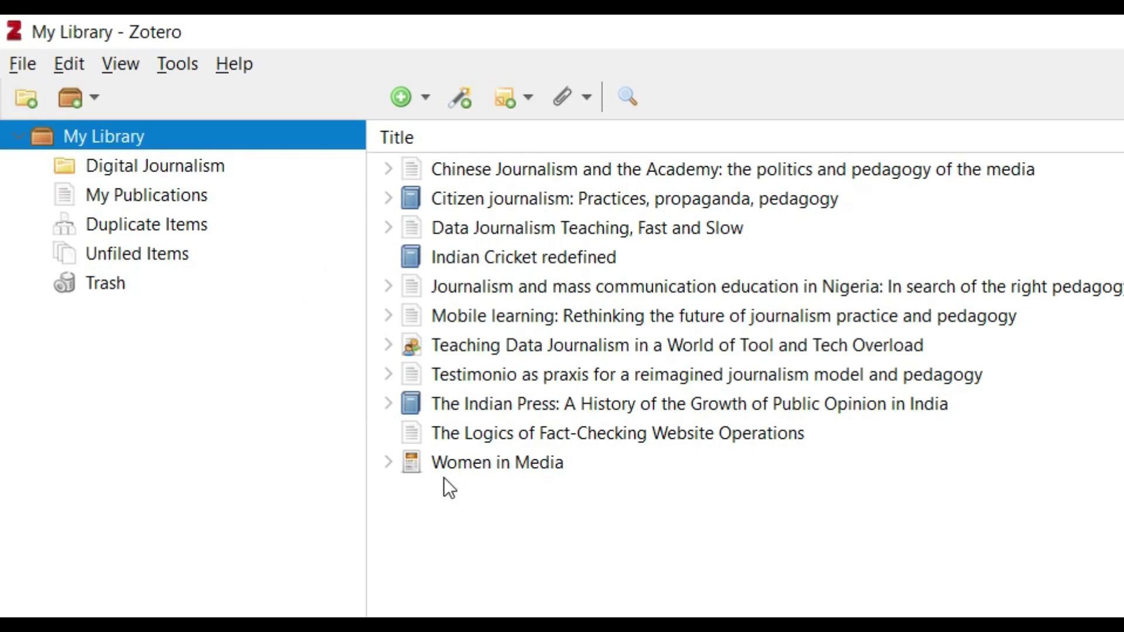
click(181, 234)
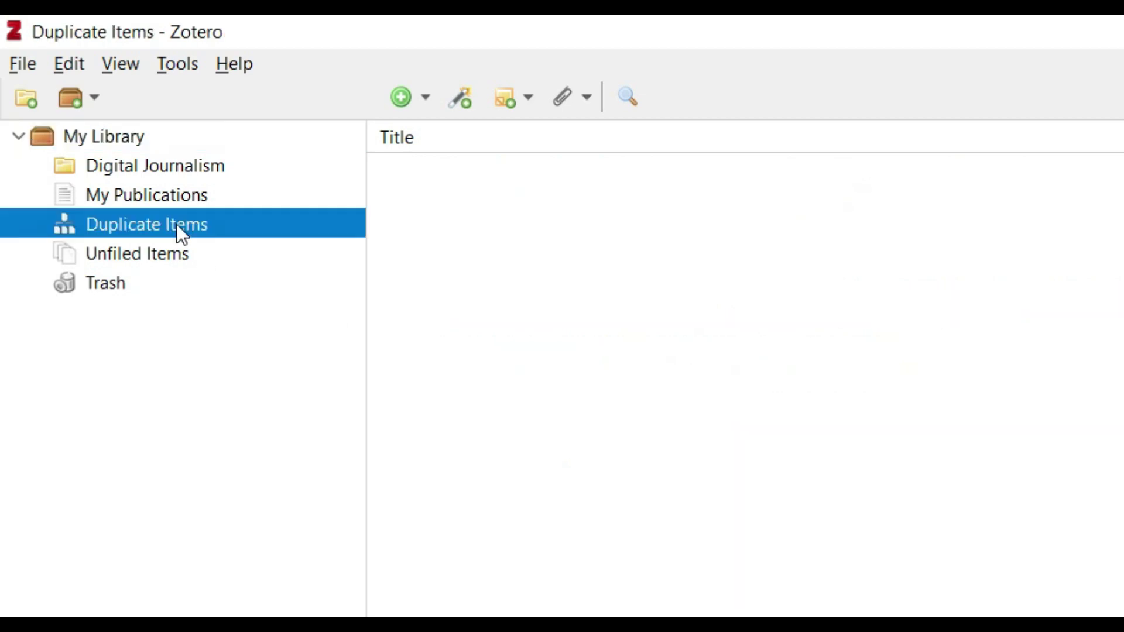
In the Digital Journalism collection, add the tag "citizen journalism" to the item "Citizen journalism: Practices, propaganda, pedagogy"
click(155, 166)
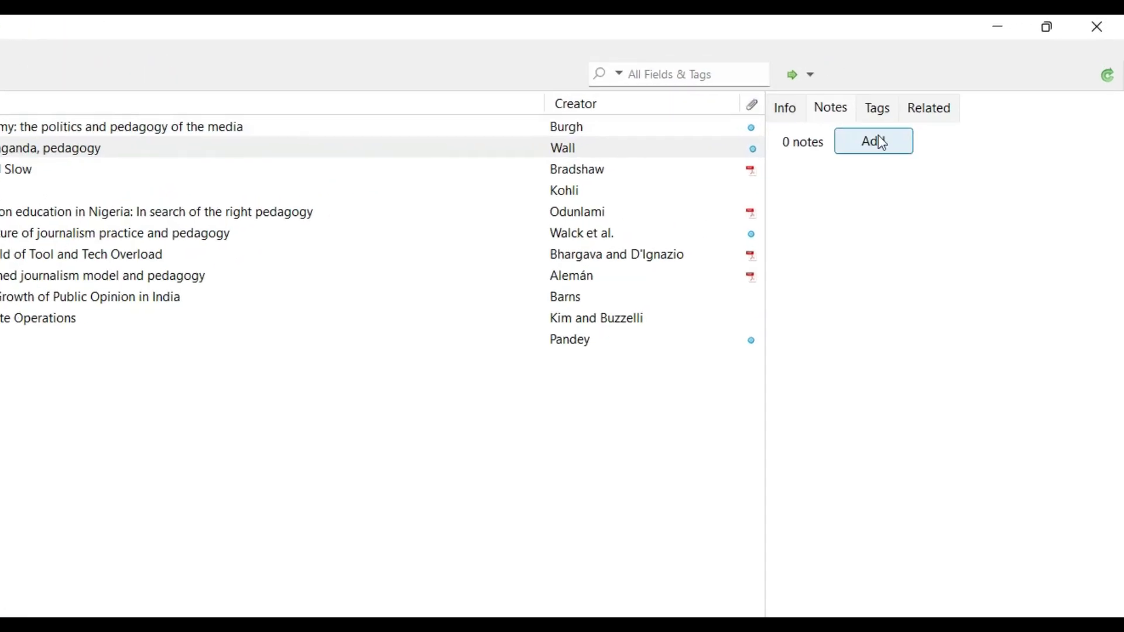
click(788, 147)
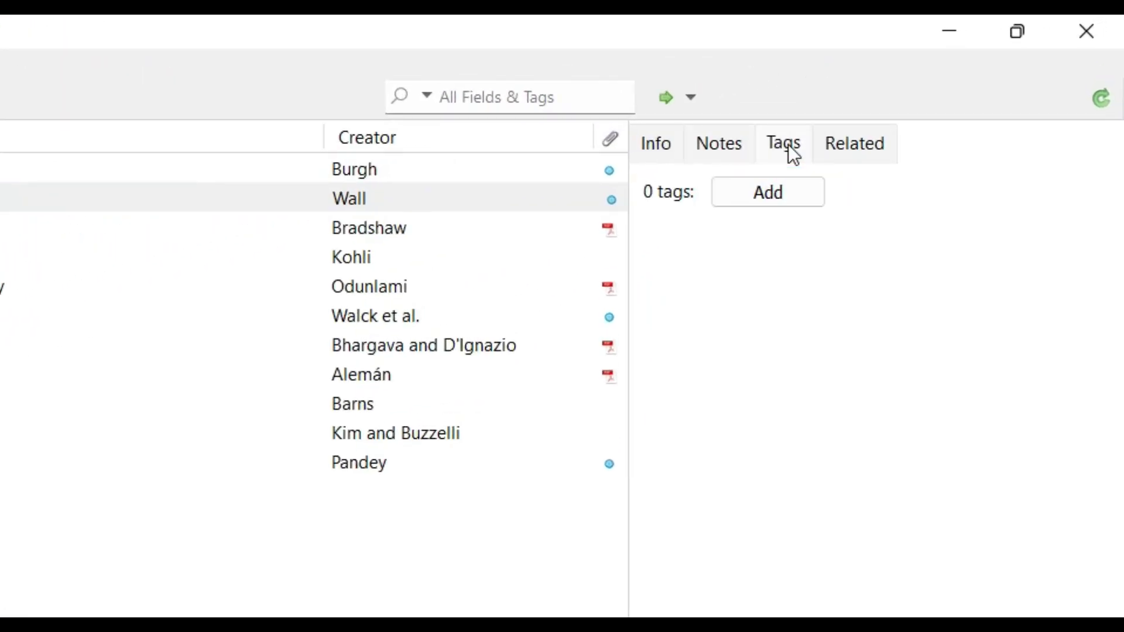
click(775, 195)
text(citizen journalism)
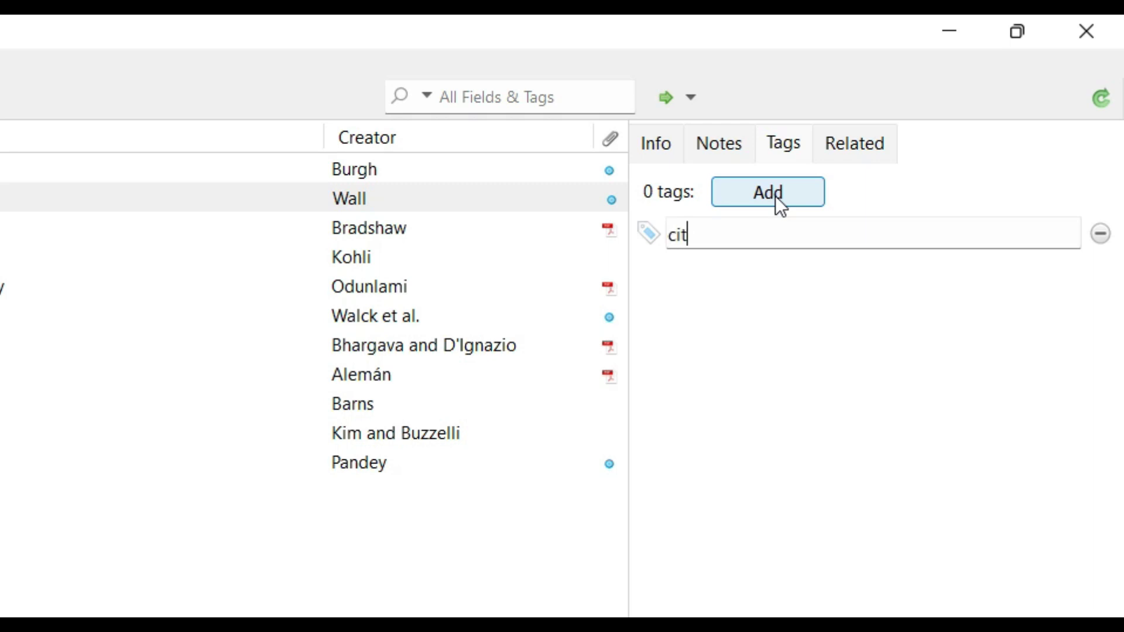
key(Return)
key(Return)
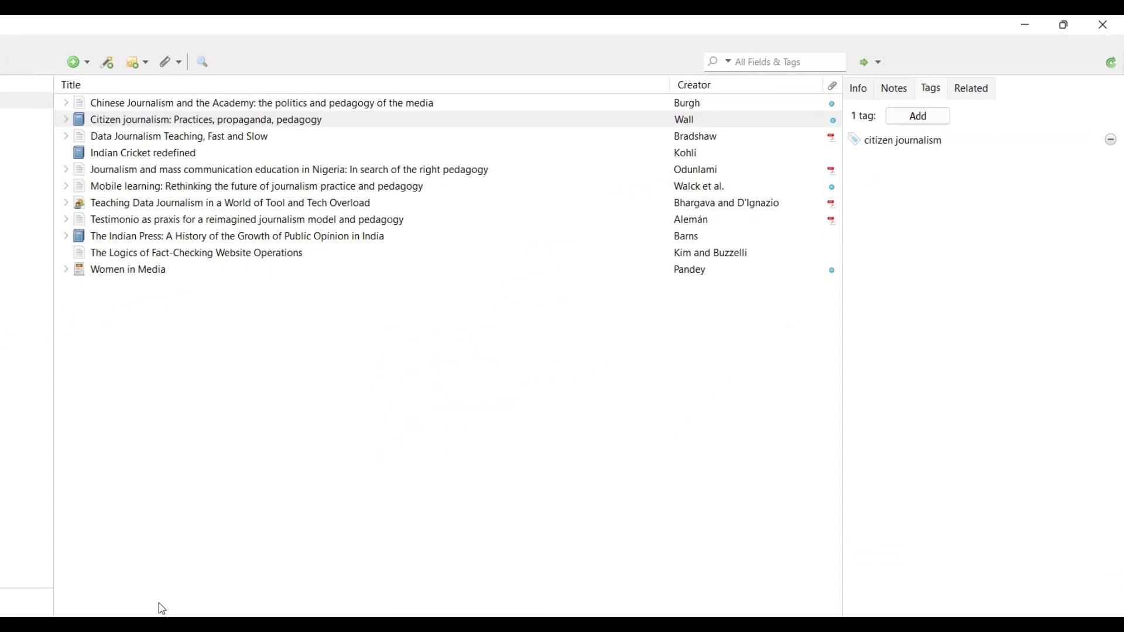
Filter the collection by the "citizen journalism" tag, and clear the filter
click(33, 534)
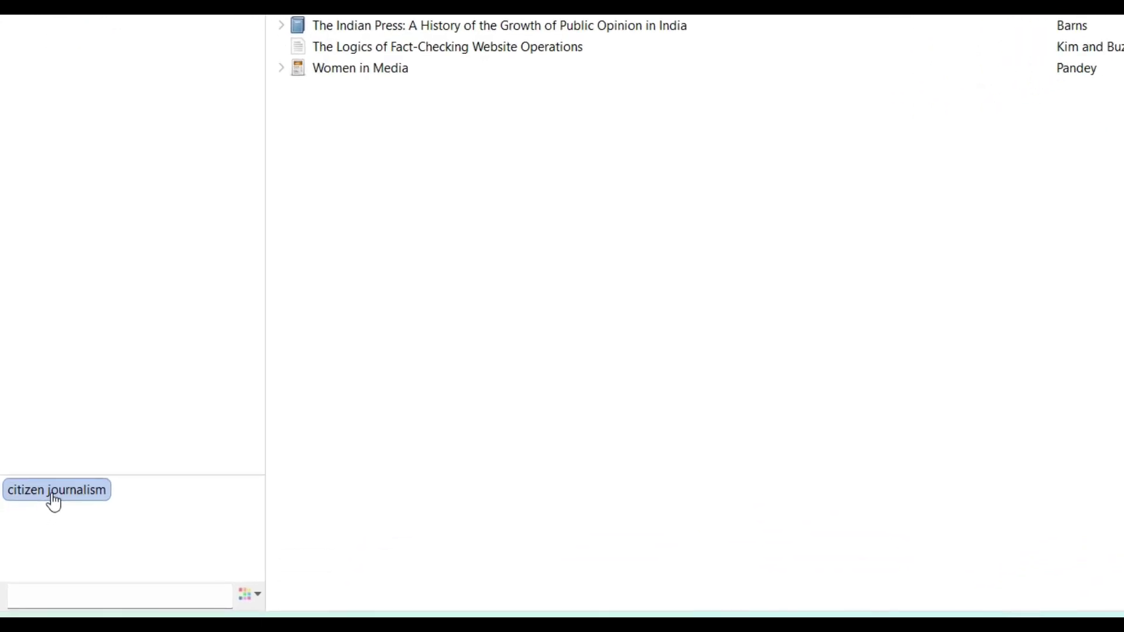
click(37, 532)
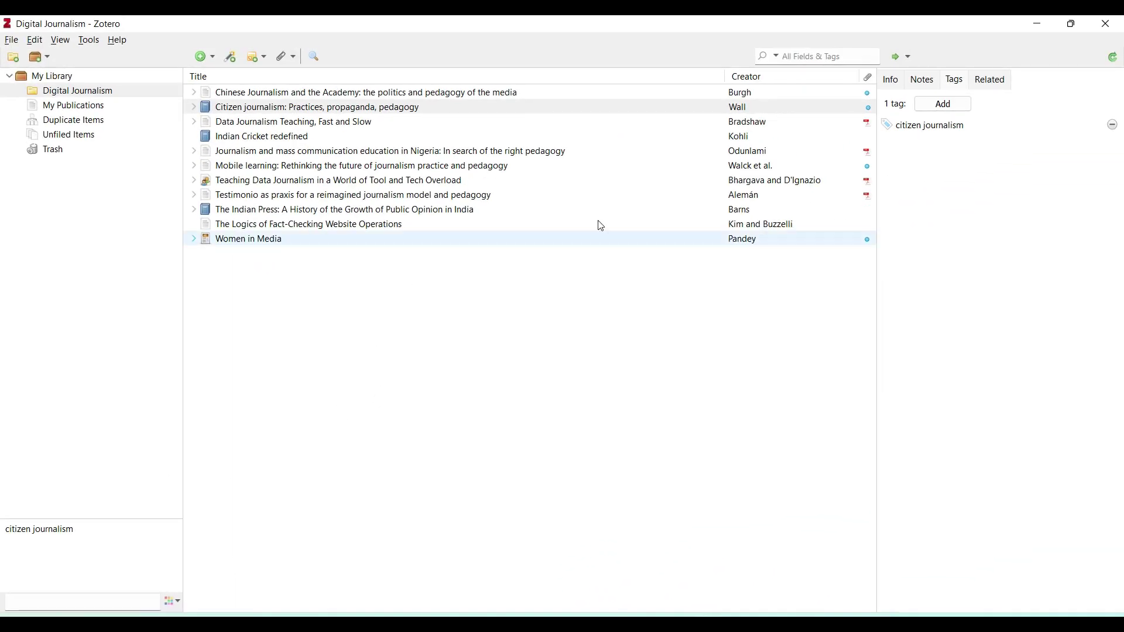
click(945, 127)
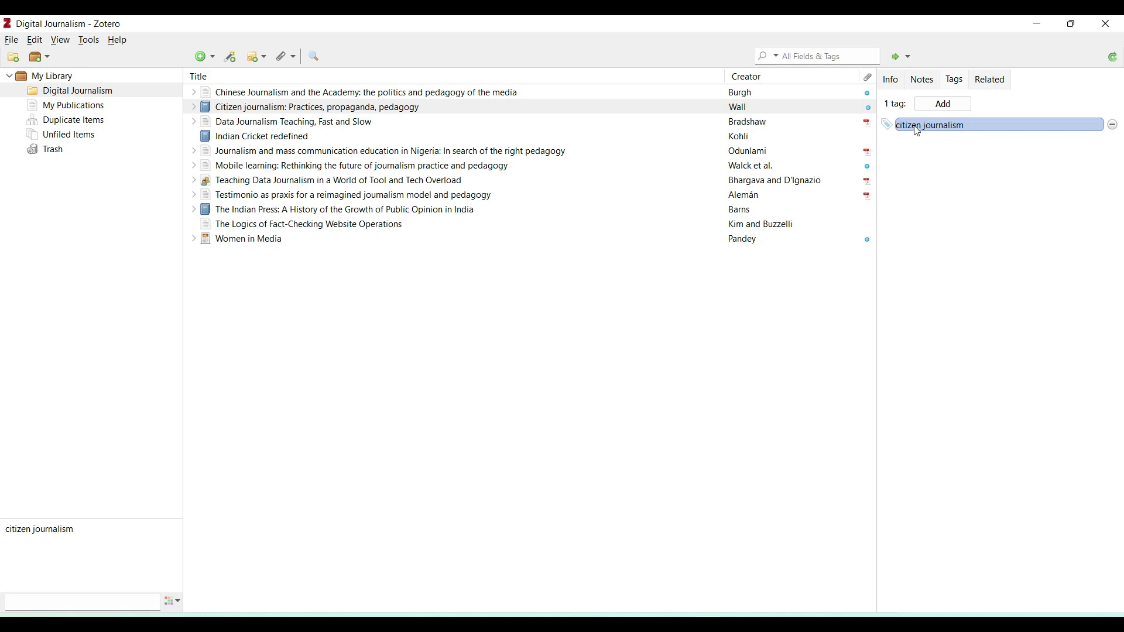
Add the existing "citizen journalism" tag to the item "Chinese Journalism and the Academy: the politics and pedagogy of the media"
click(522, 92)
click(960, 104)
text(ci)
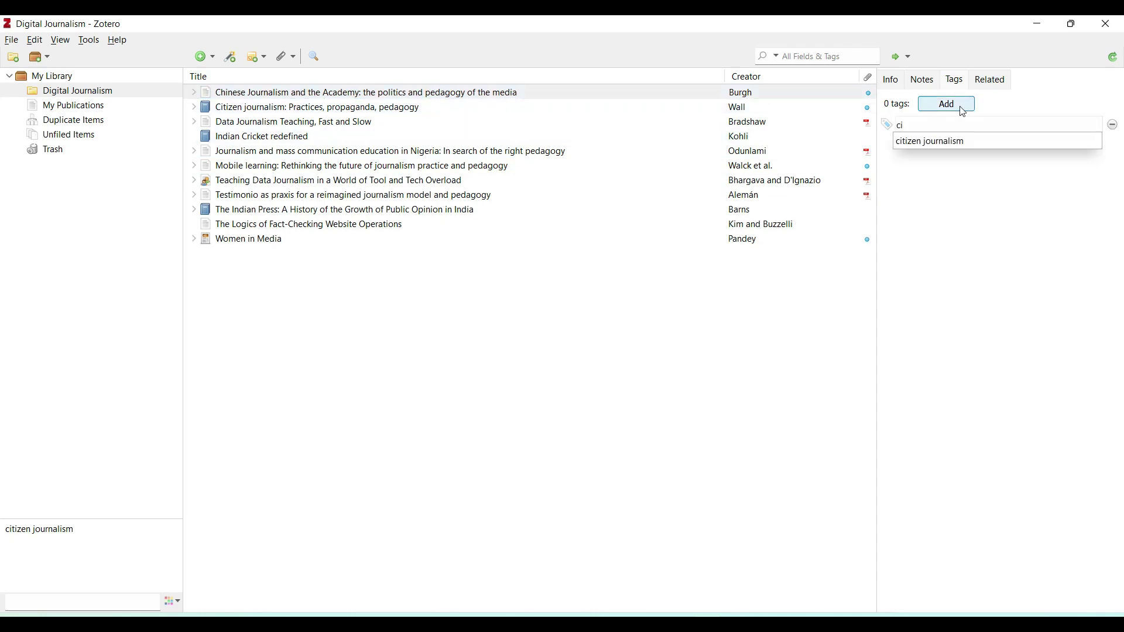
click(800, 262)
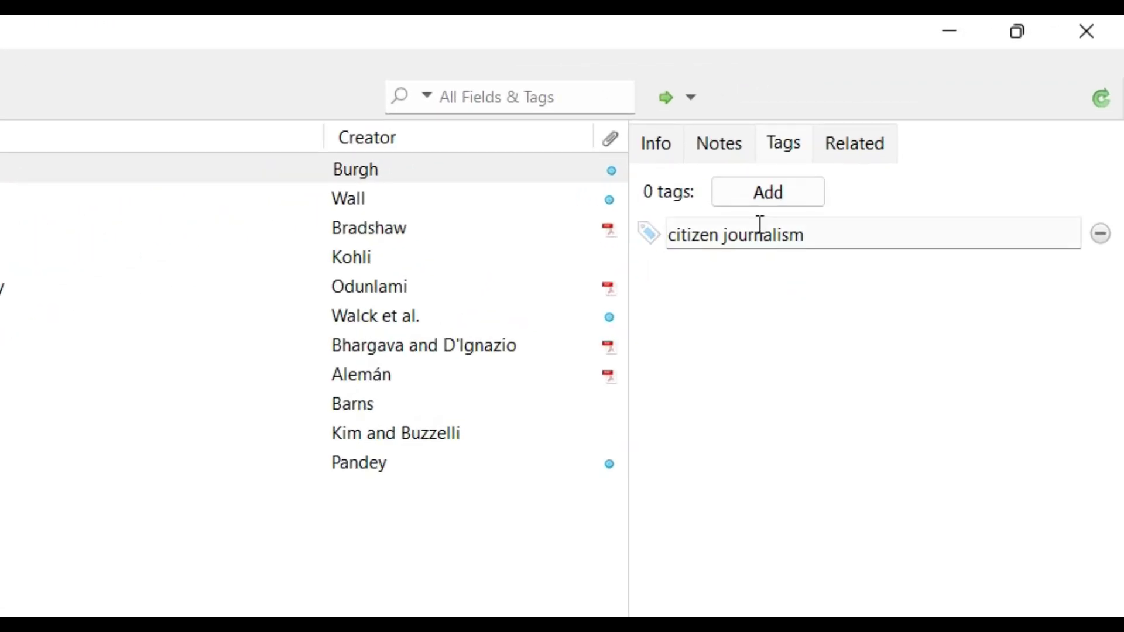
key(Return)
Filter the collection by the "citizen journalism" tag and assign that tag the purple color at position 1
click(27, 530)
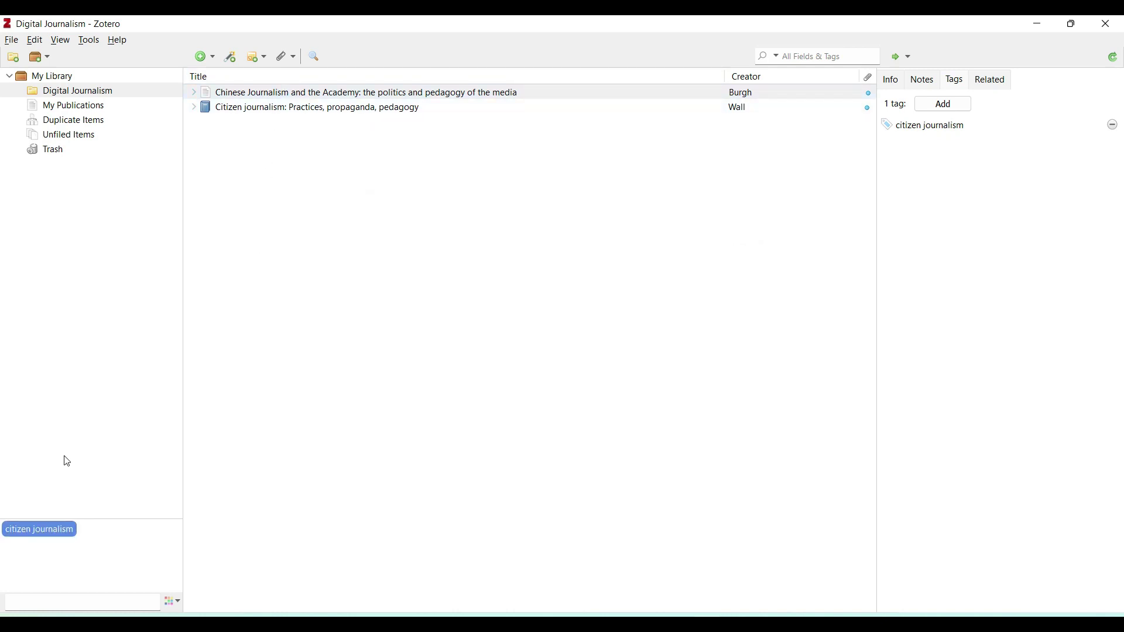
right_click(57, 534)
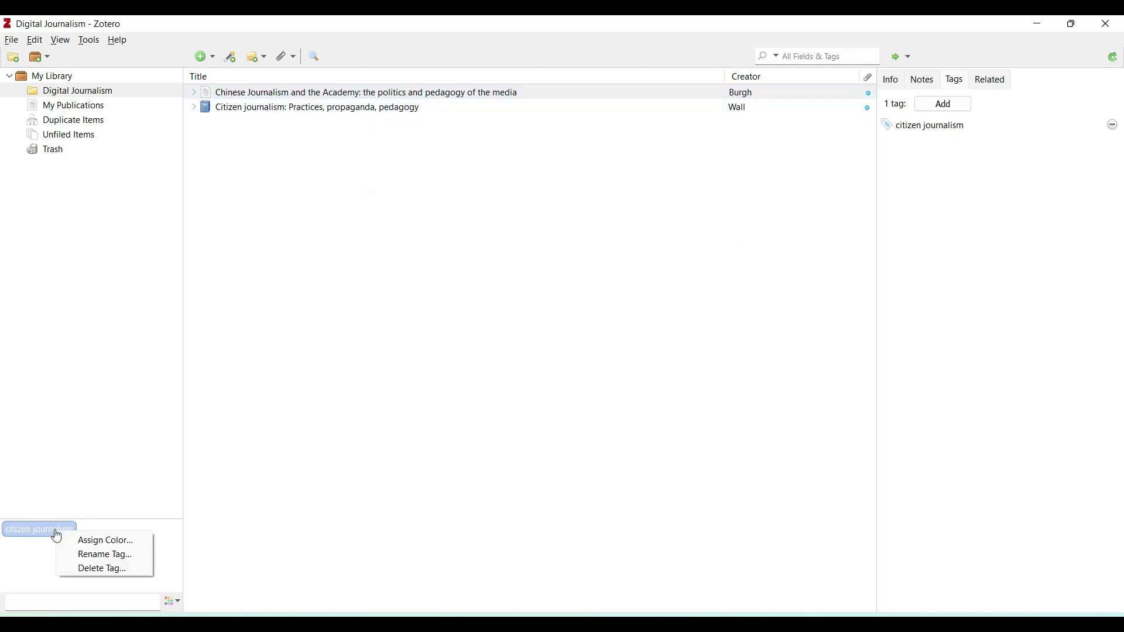
click(102, 540)
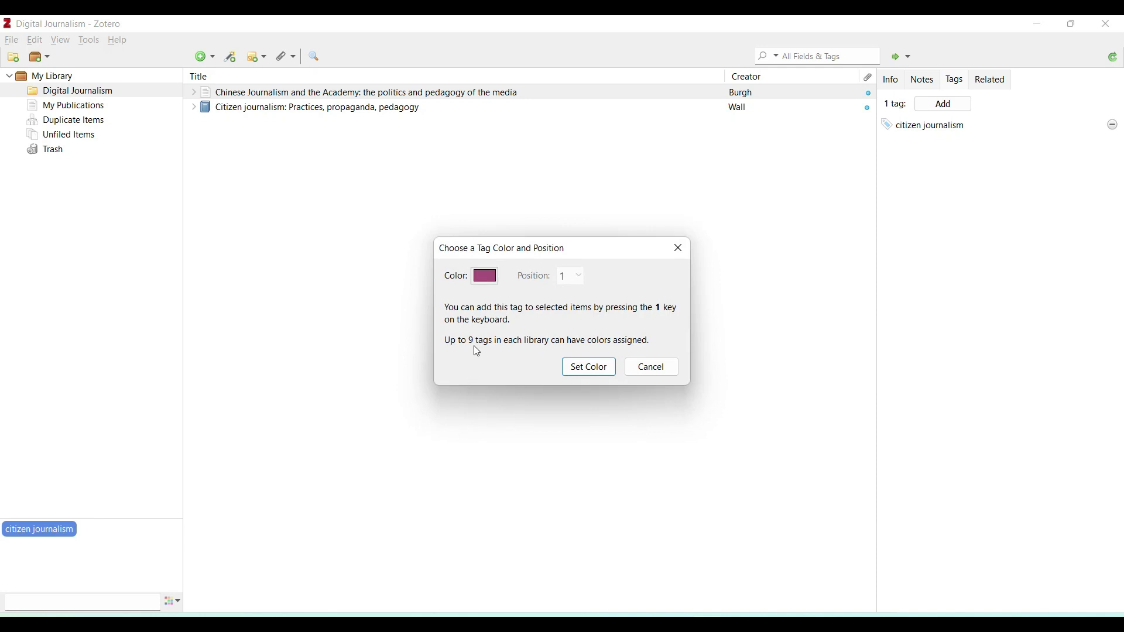
click(565, 366)
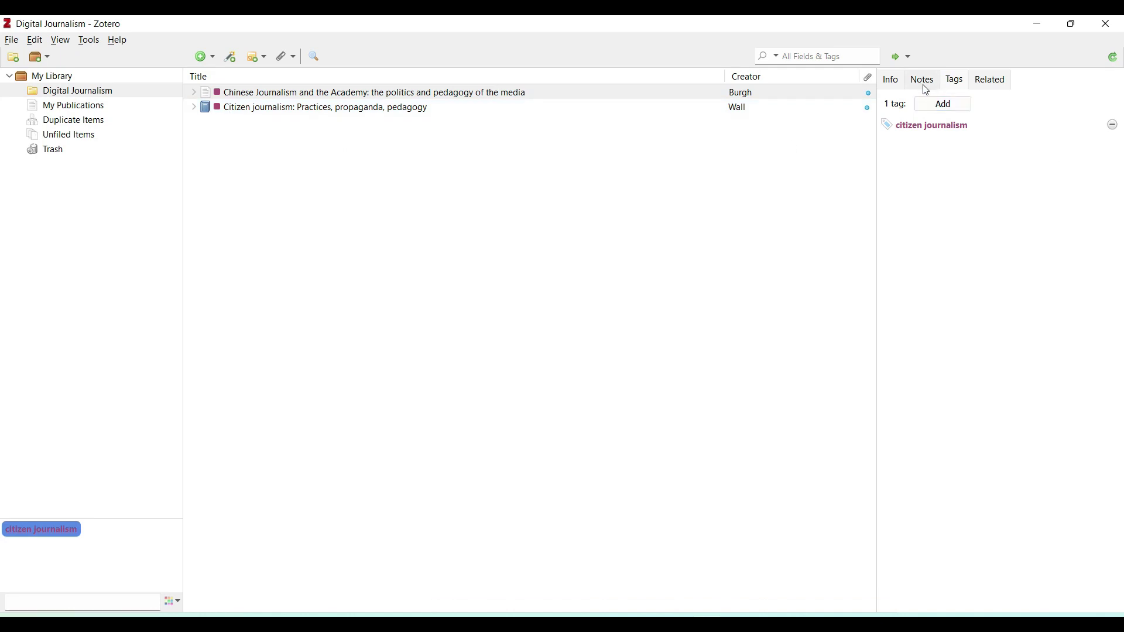
Add "Mobile learning: Rethinking the future of journalism practice and pedagogy" as a related item of "Chinese Journalism and the Academy"
click(898, 83)
click(995, 81)
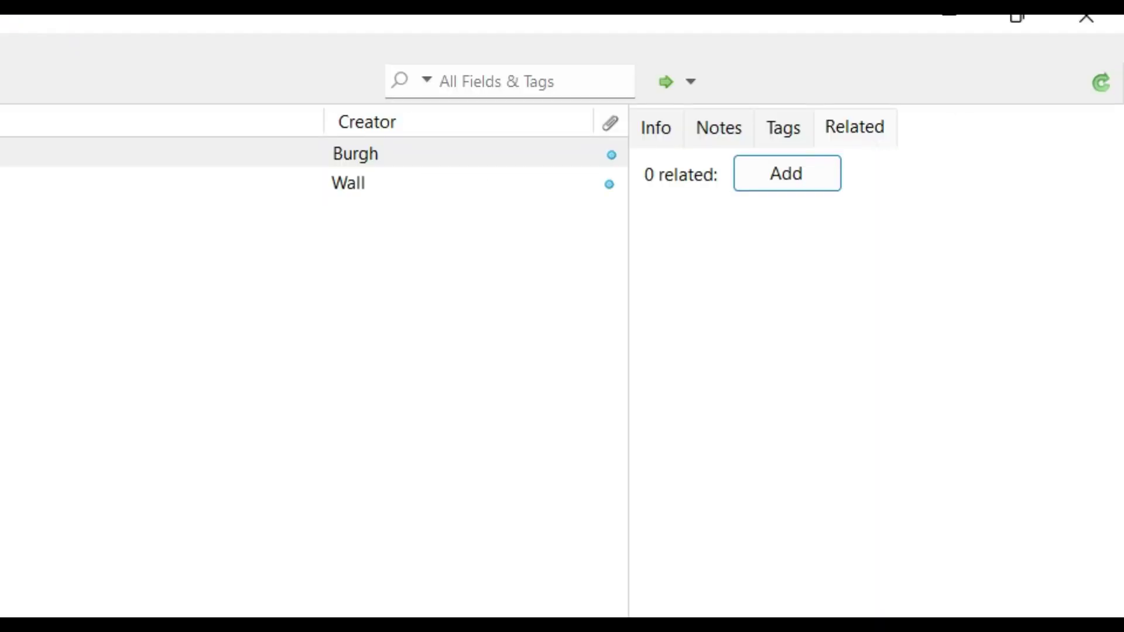
click(6, 162)
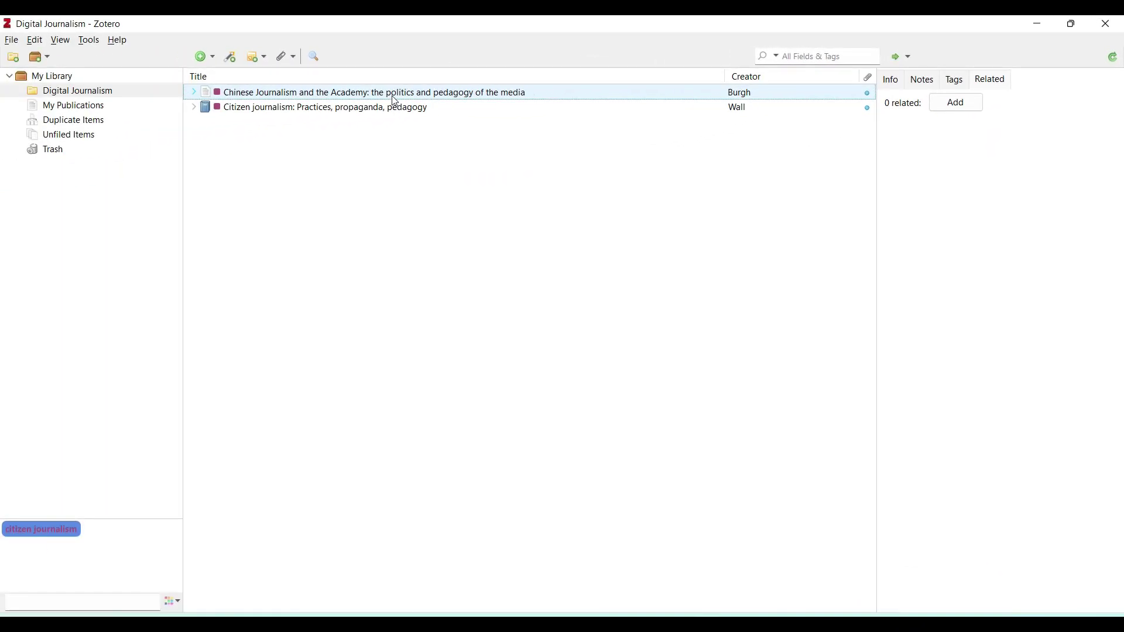
click(958, 104)
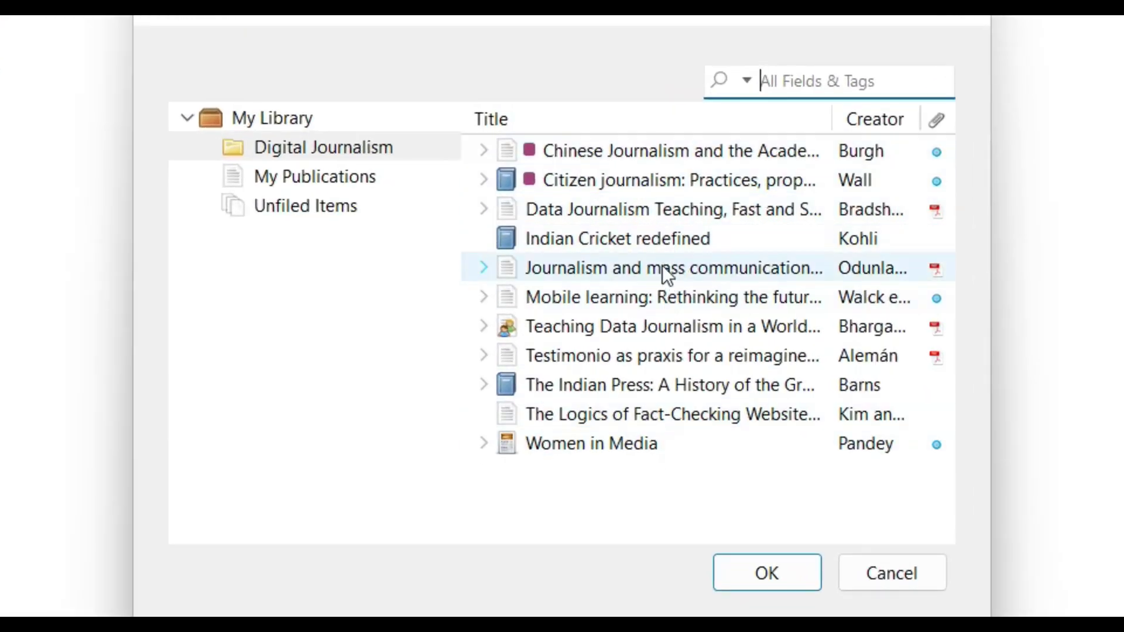
click(755, 573)
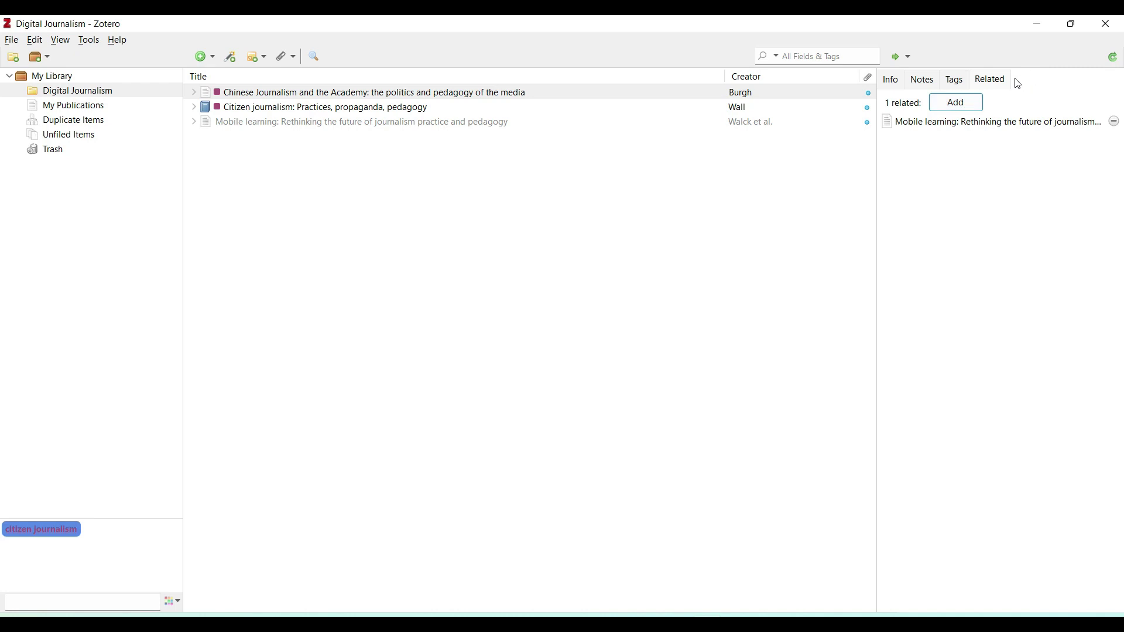
click(975, 111)
click(736, 446)
click(893, 80)
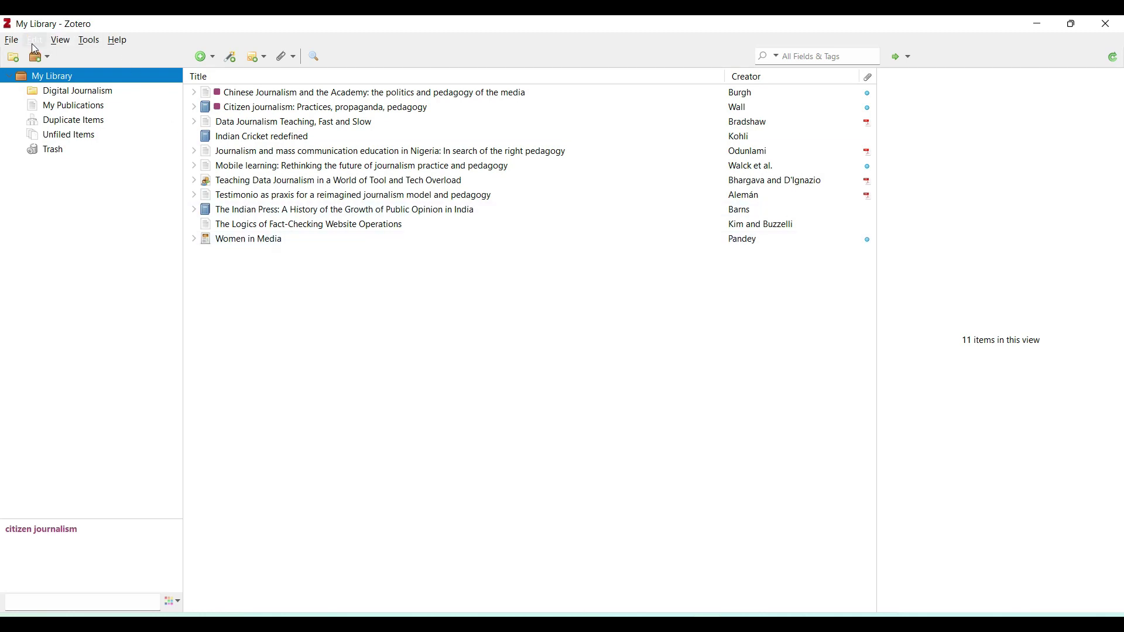
In the citation preferences, check whether the Microsoft Word and LibreOffice add-ins are installed
click(34, 43)
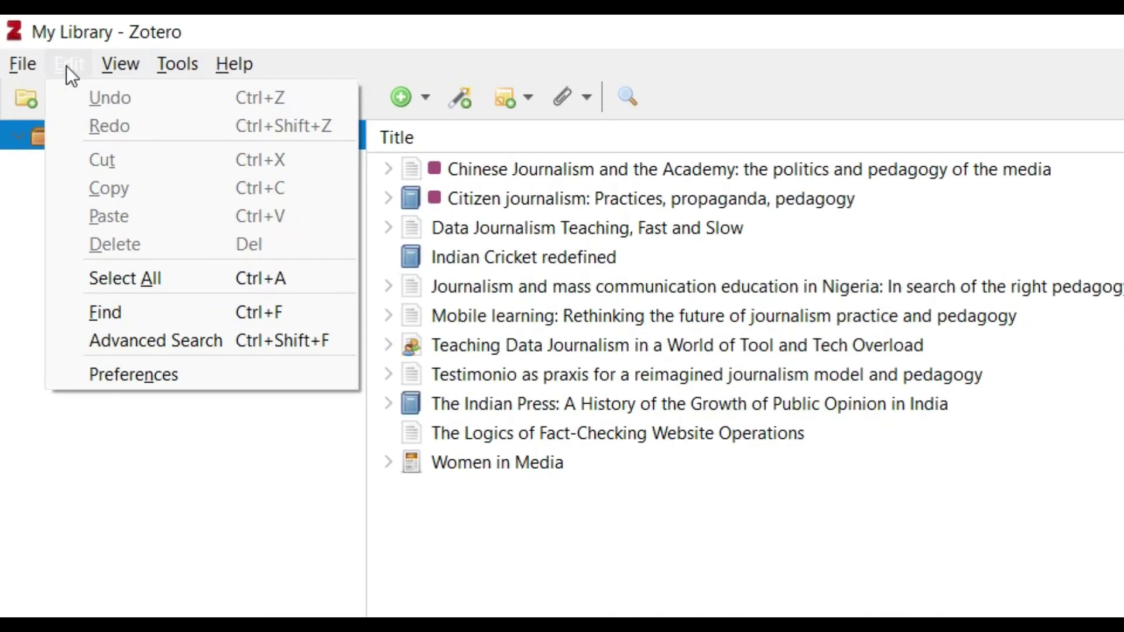
click(134, 375)
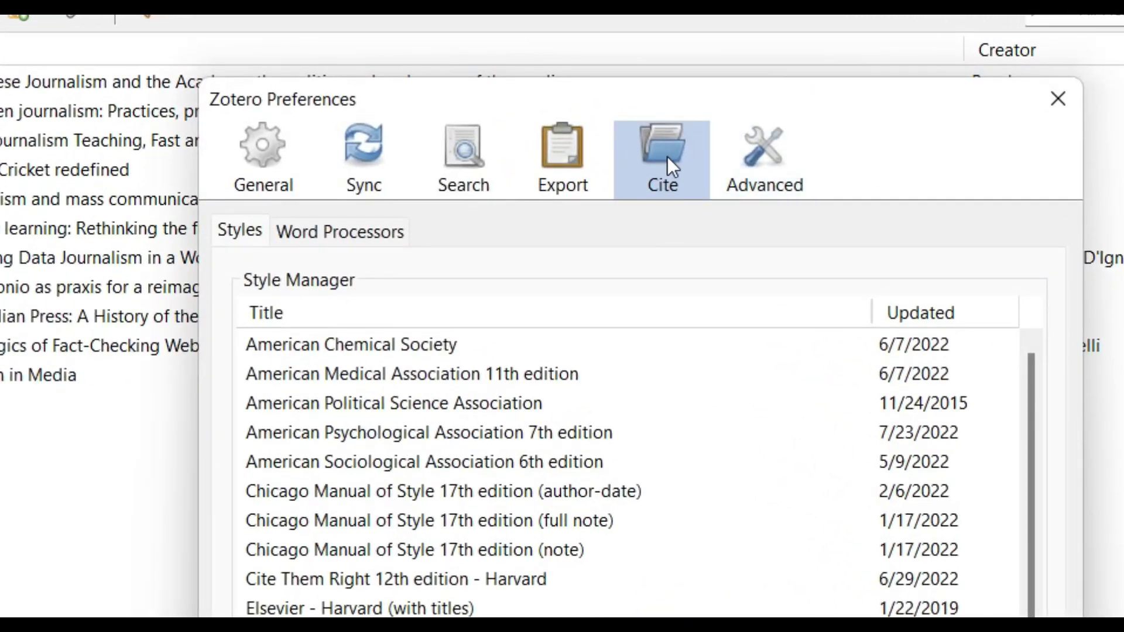
click(326, 237)
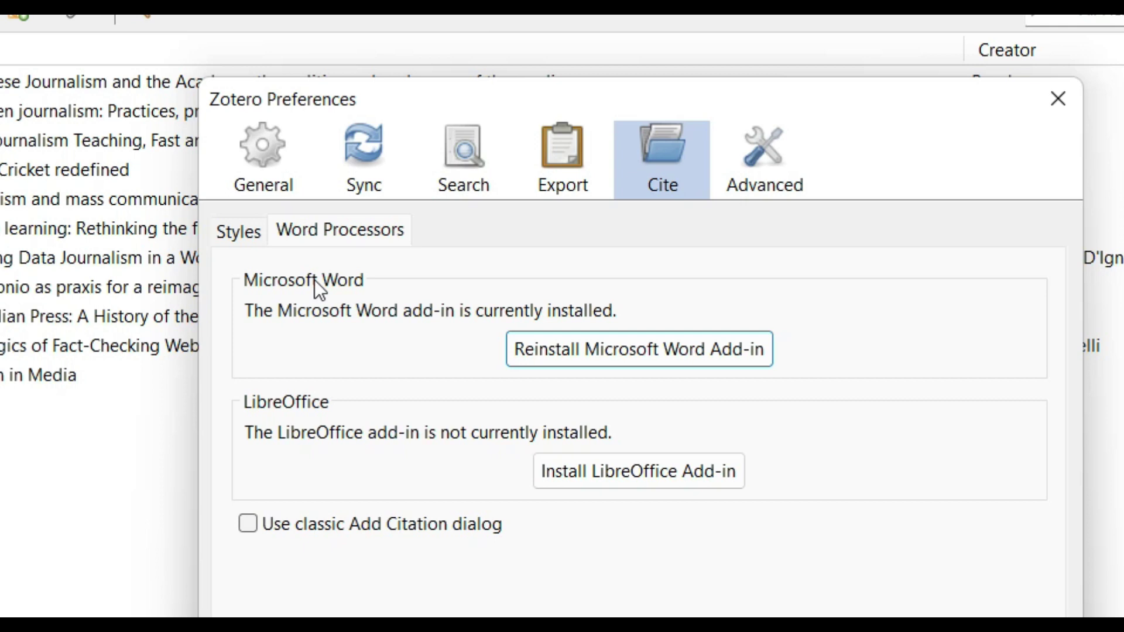
Select the American Psychological Association 7th edition style in the style manager and accept the preferences
click(239, 231)
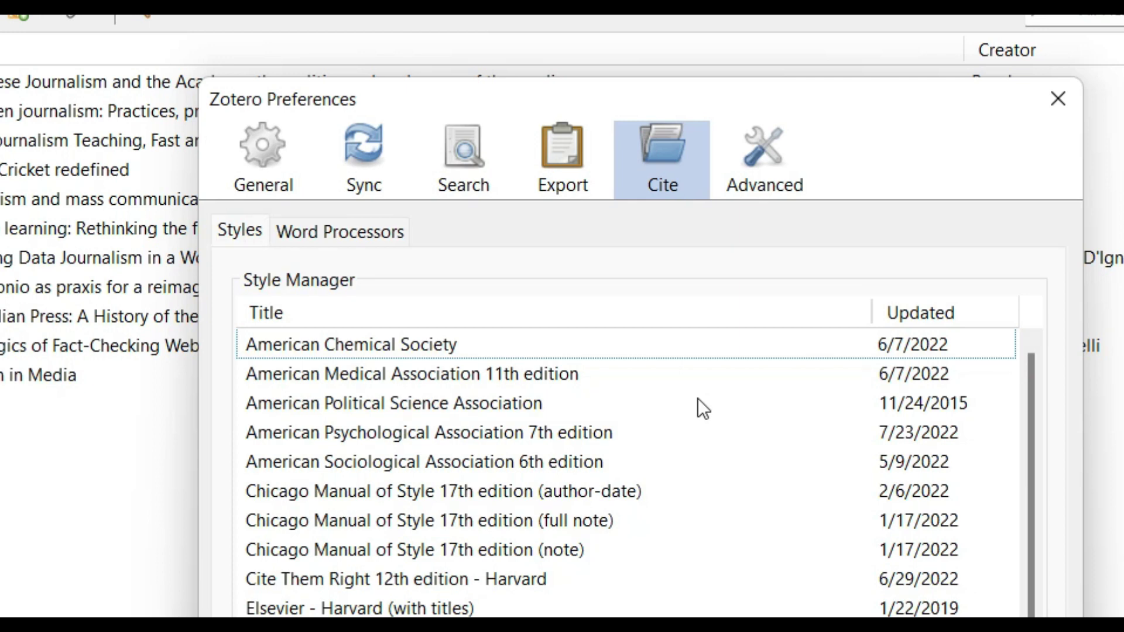
scroll(691, 406, down, 1)
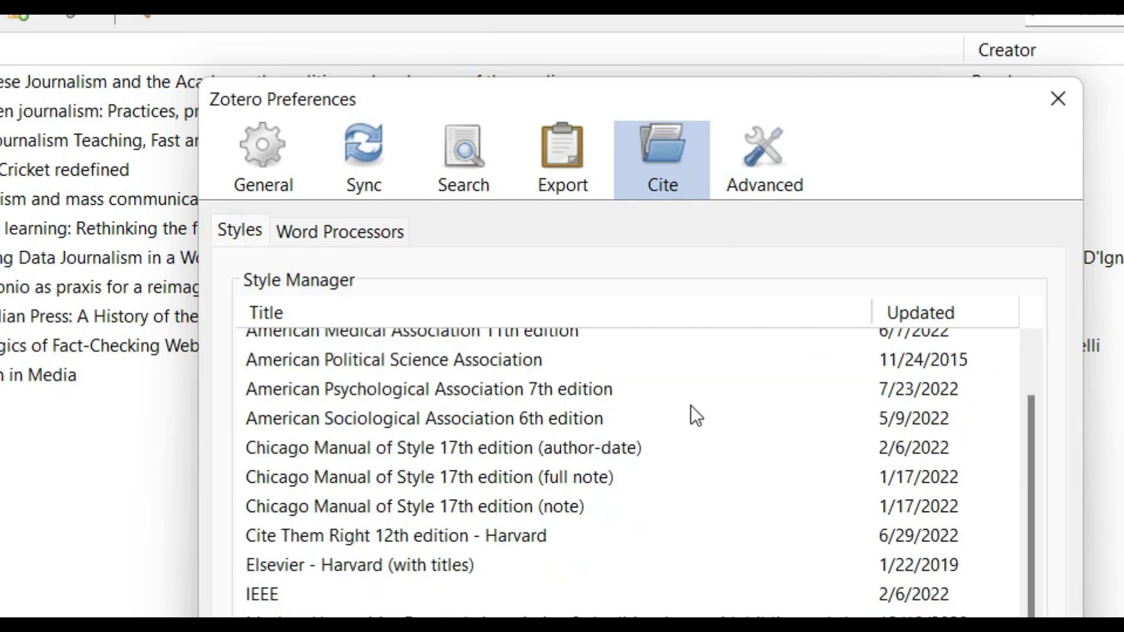
click(543, 400)
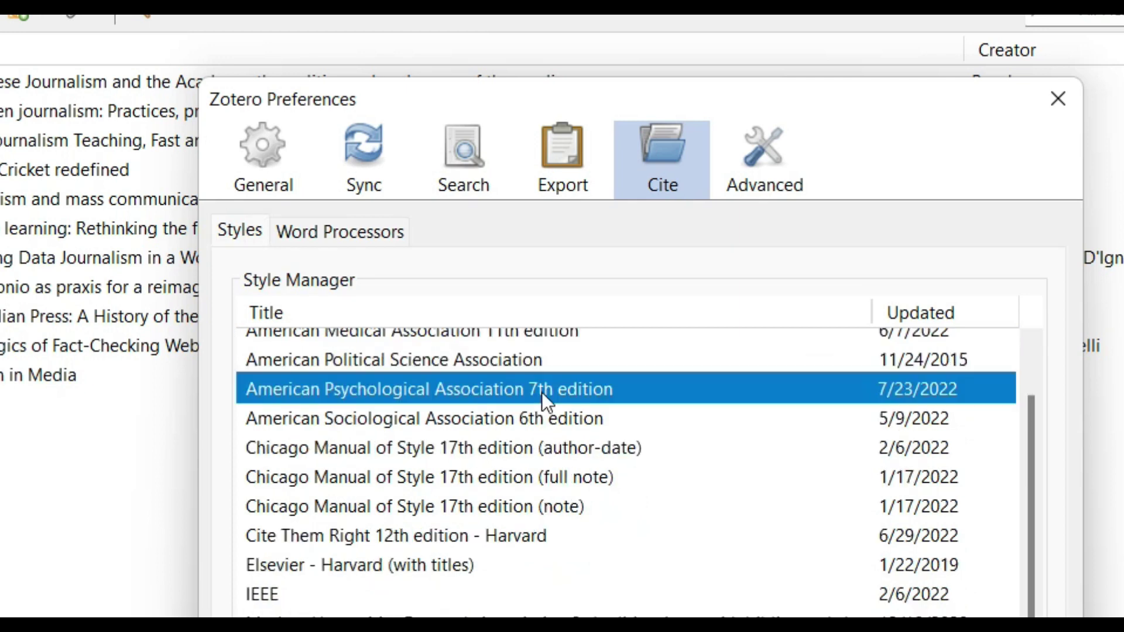
scroll(542, 392, up, 1)
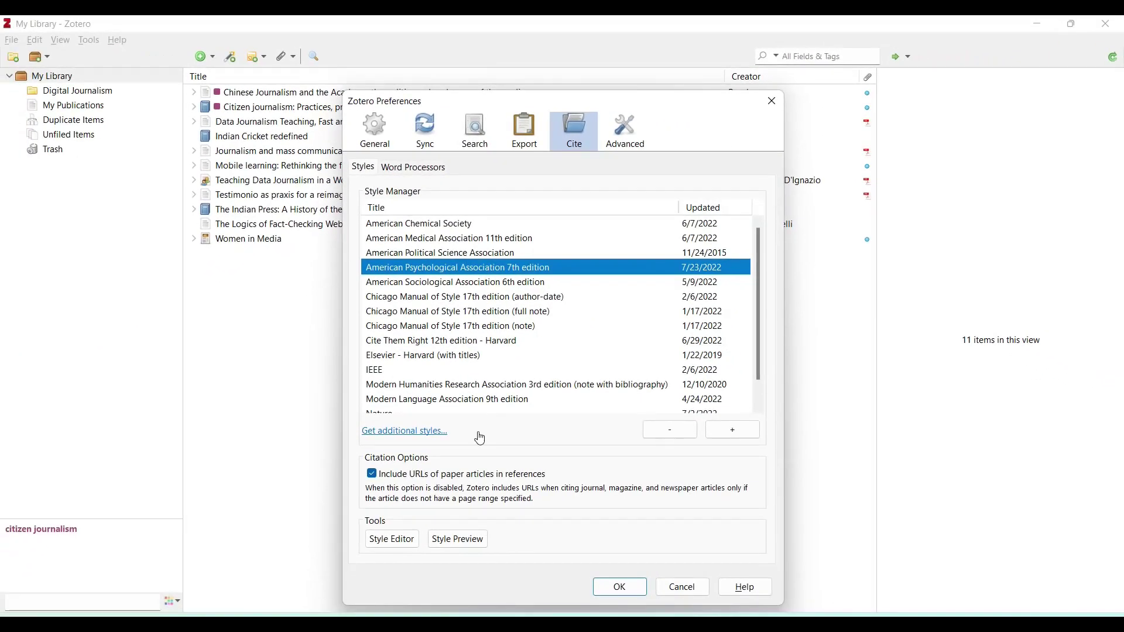
click(637, 592)
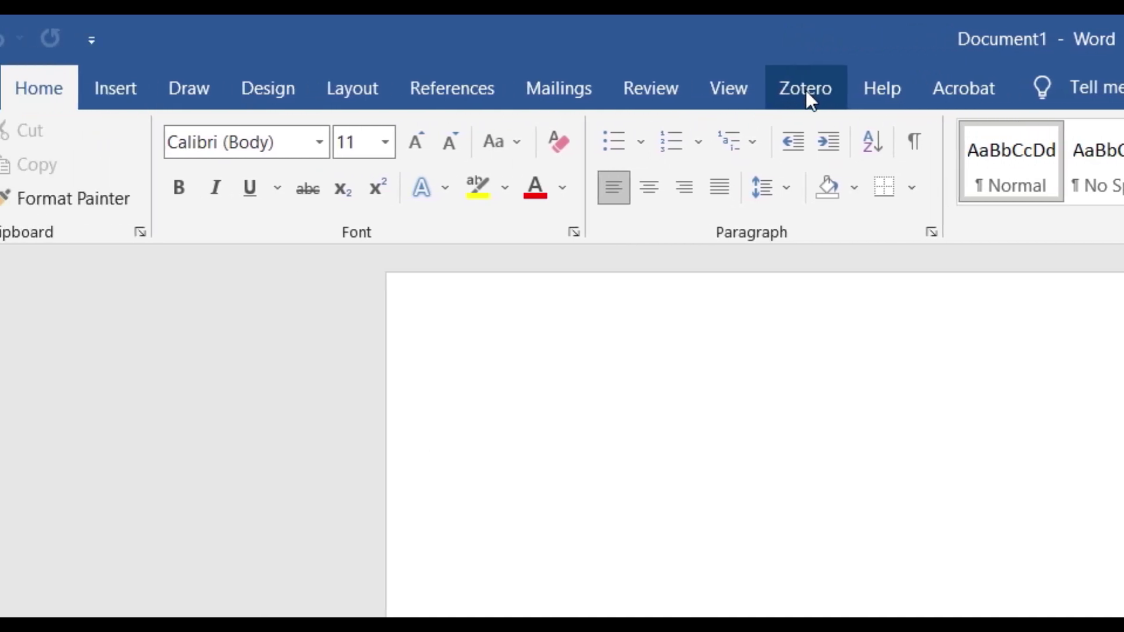
In the blank Word document, open the Zotero document preferences with the citation style choices
click(796, 89)
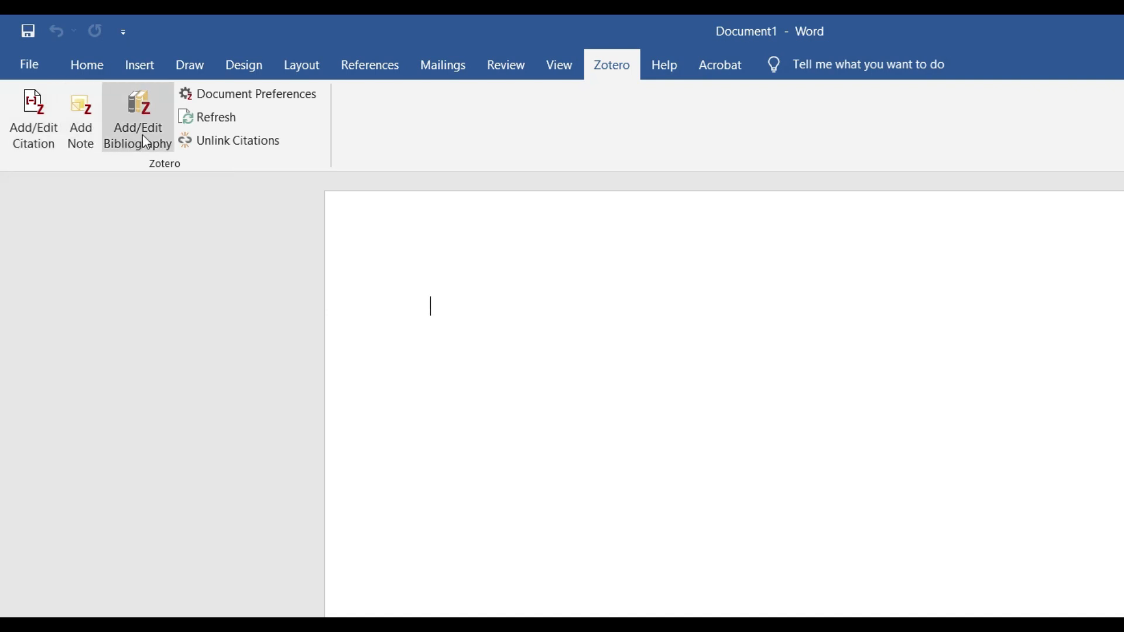
click(230, 96)
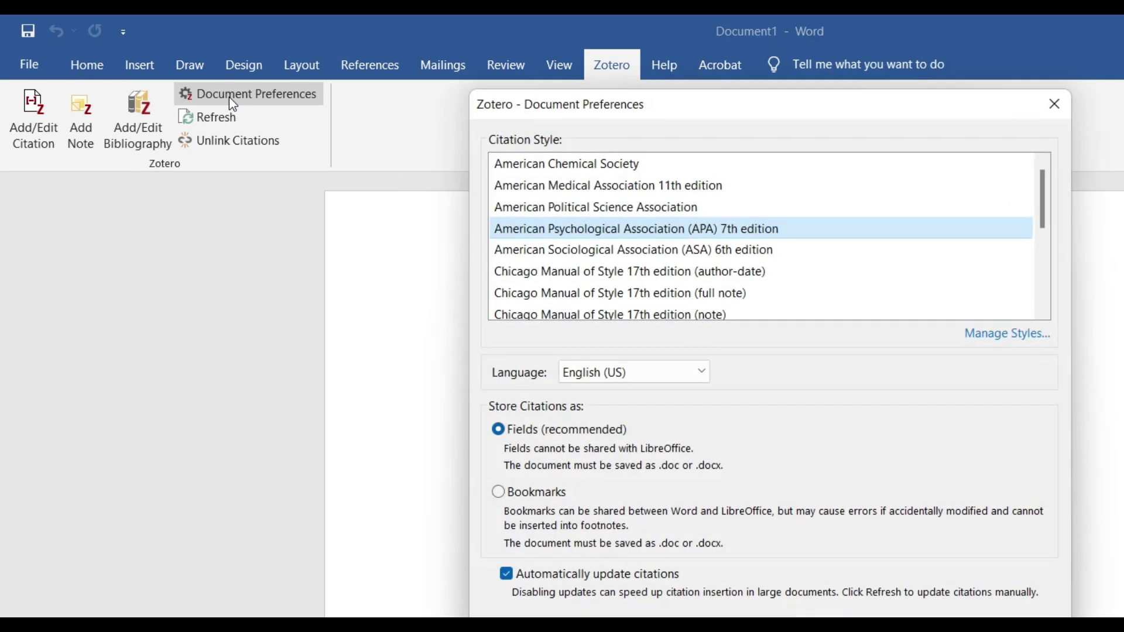
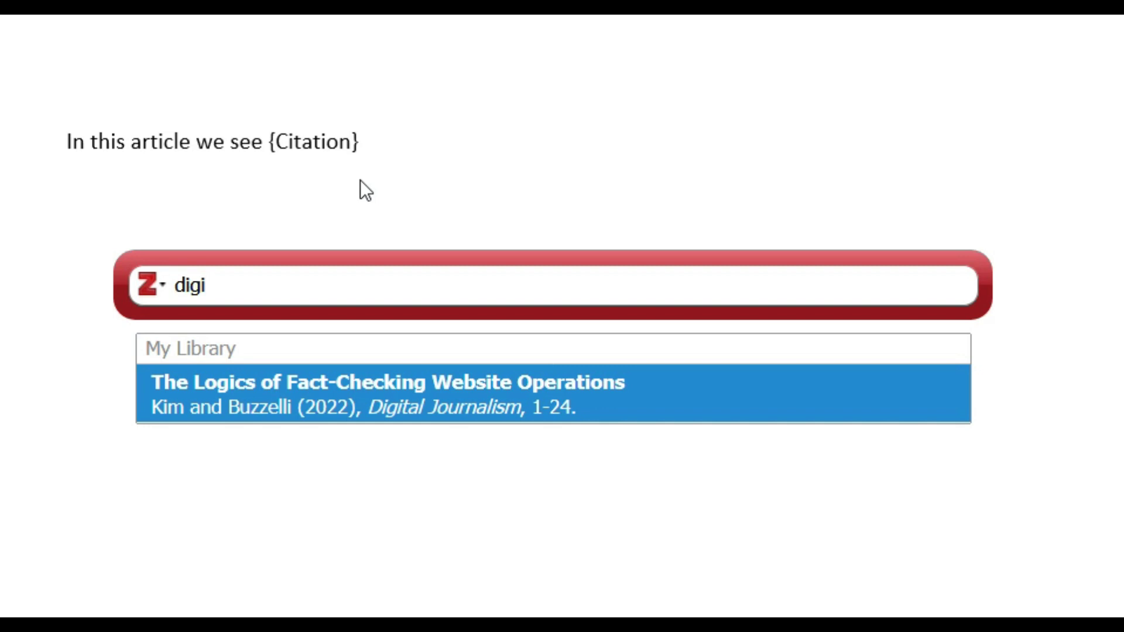
After "In this article we see", cite "The Logics of Fact-Checking Website Operations" and "Teaching Data Journalism in a World of Tool and Tech Overload"
click(311, 400)
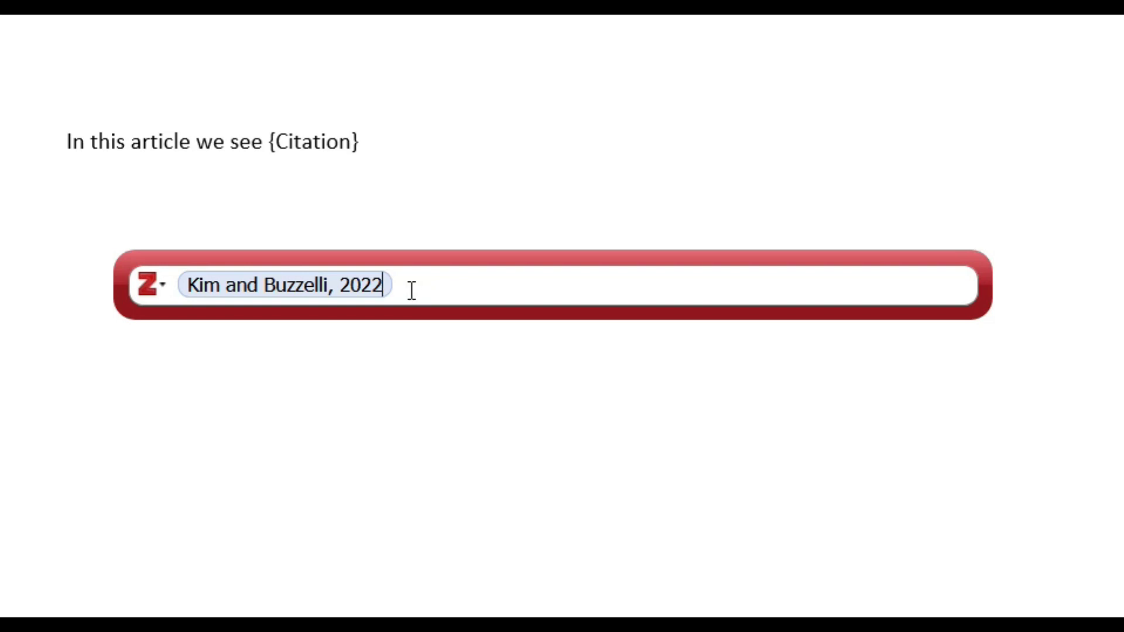
text(ci)
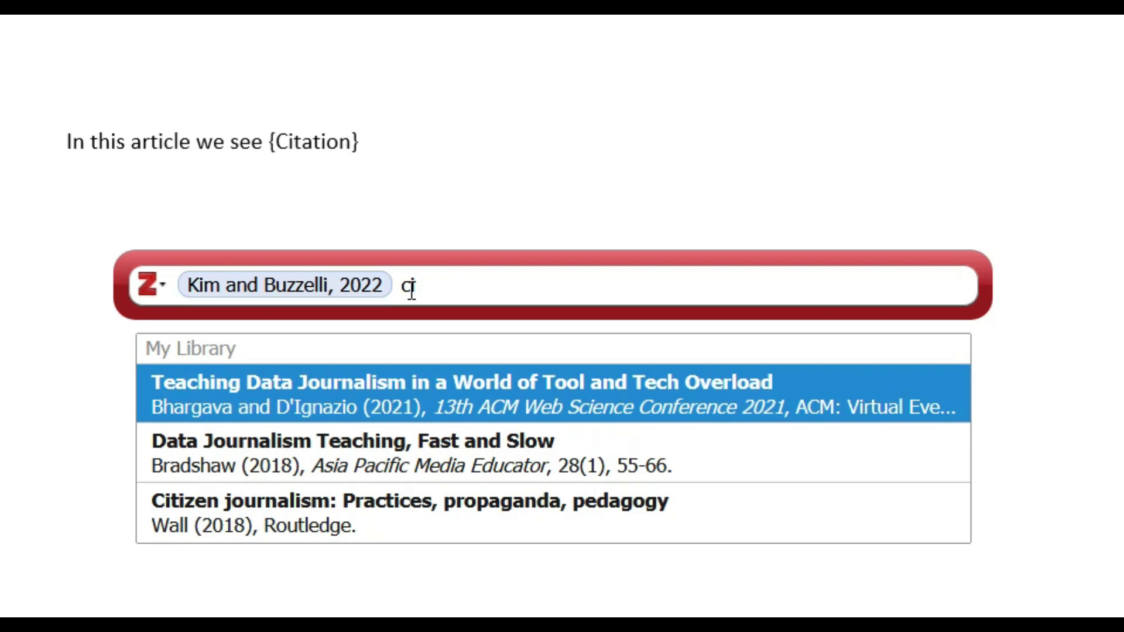
click(476, 387)
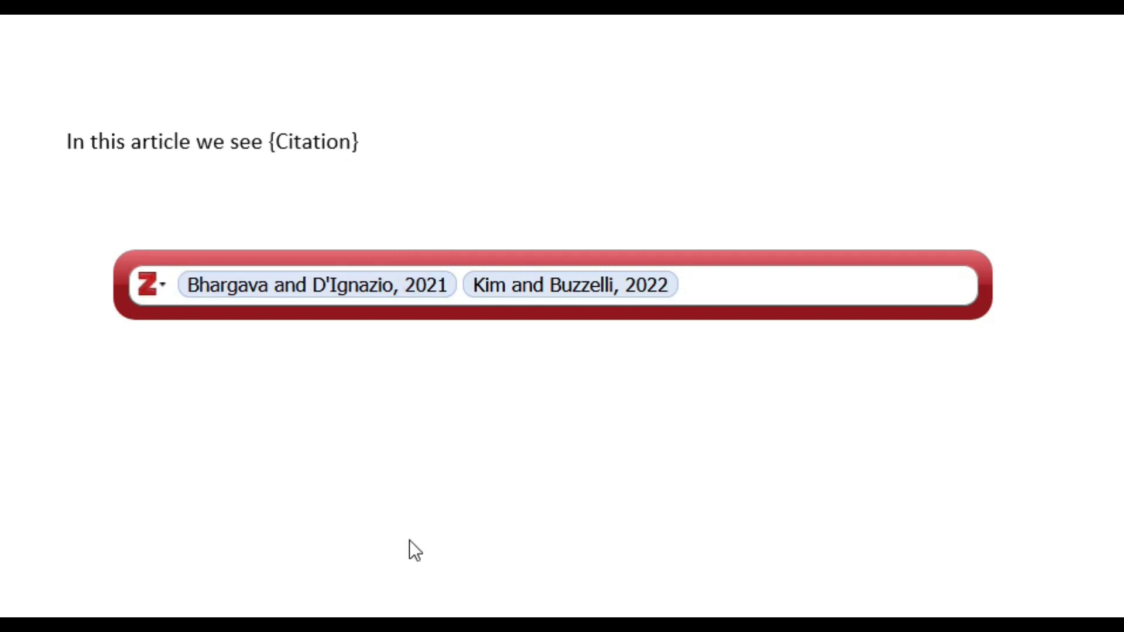
key(Return)
key(Return)
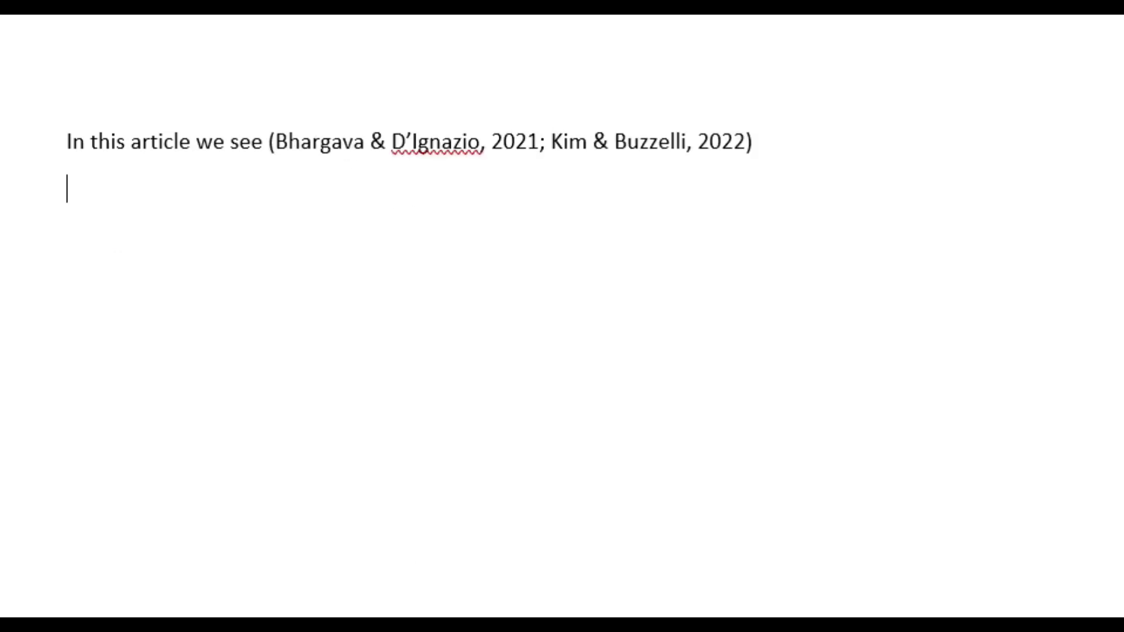
Below the first sentence, insert one citation combining "Data Journalism Teaching, Fast and Slow" and "Journalism and mass communication education in Nigeria"
key(Return)
key(ctrl+alt+c)
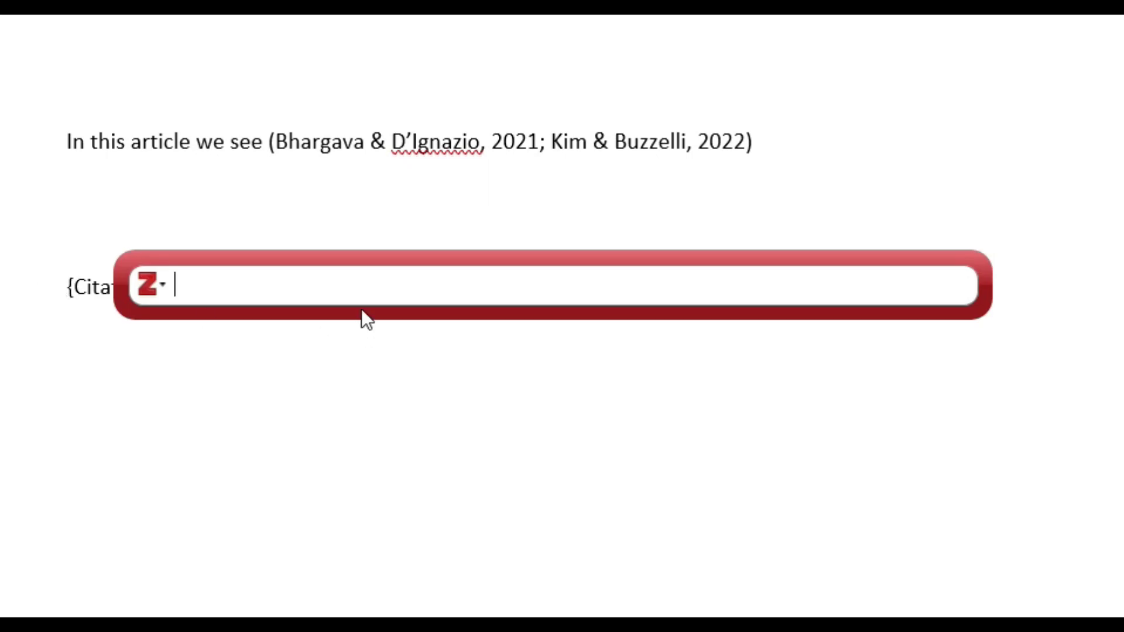
text(c)
key(BackSpace)
text(data)
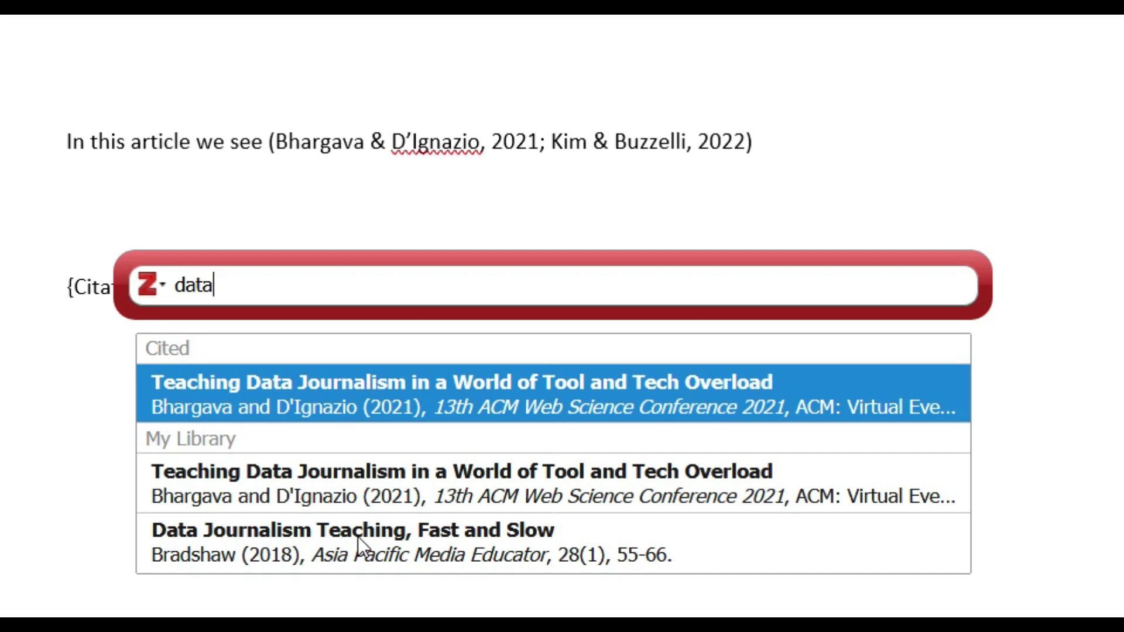
click(358, 547)
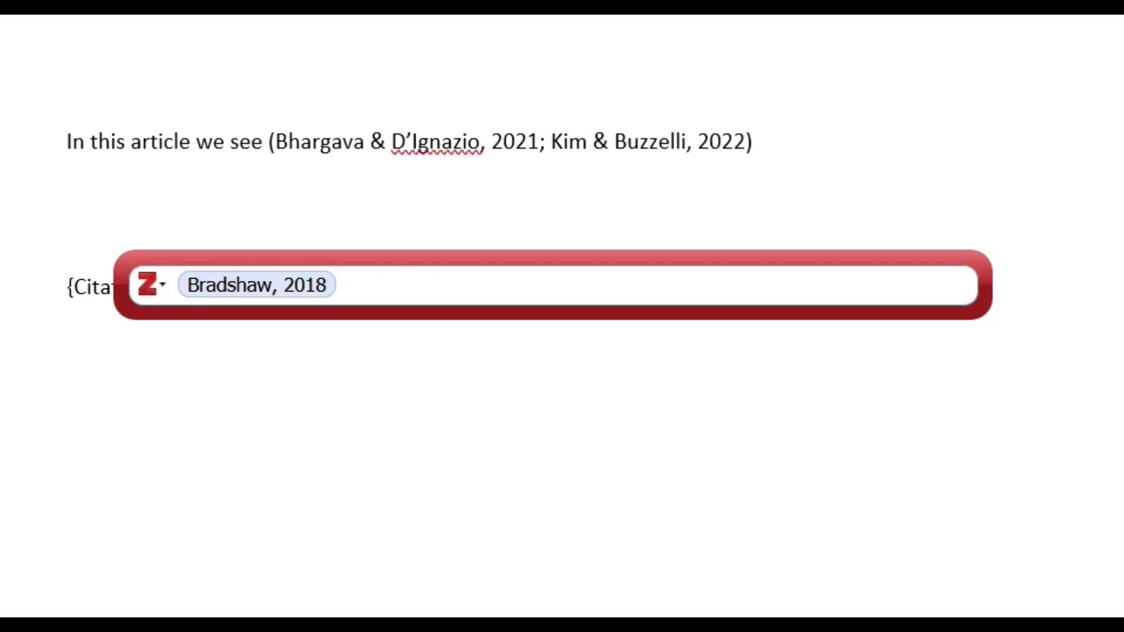
text(ch)
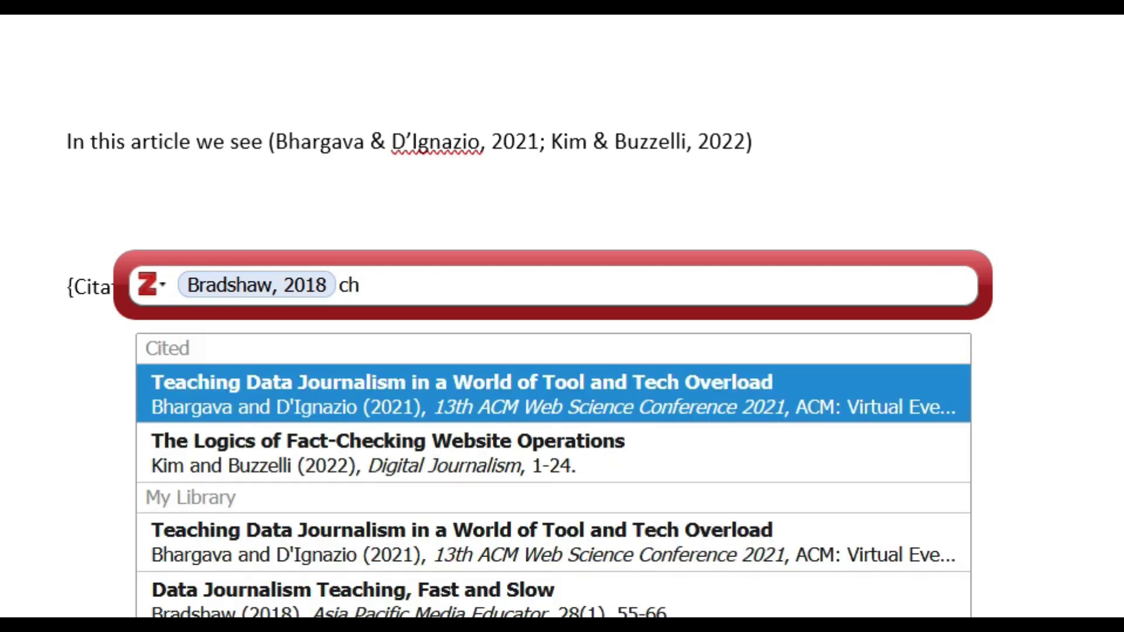
key(Return)
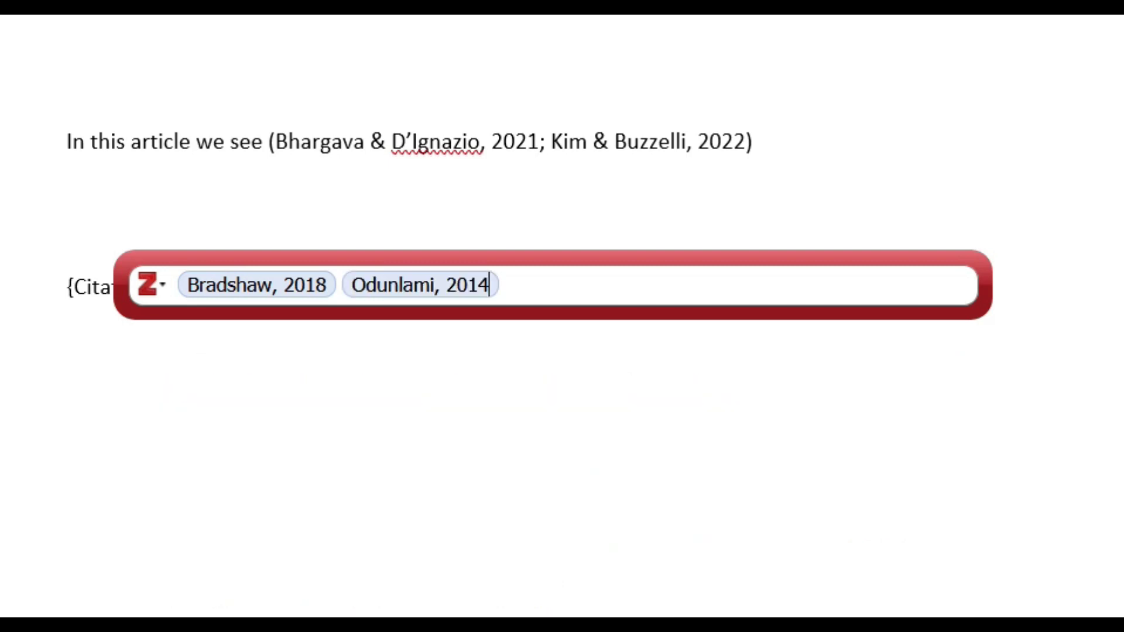
key(Return)
Reopen the second citation and examine the page, prefix, suffix and omit-author options of its 2014 source
key(ctrl+alt+c)
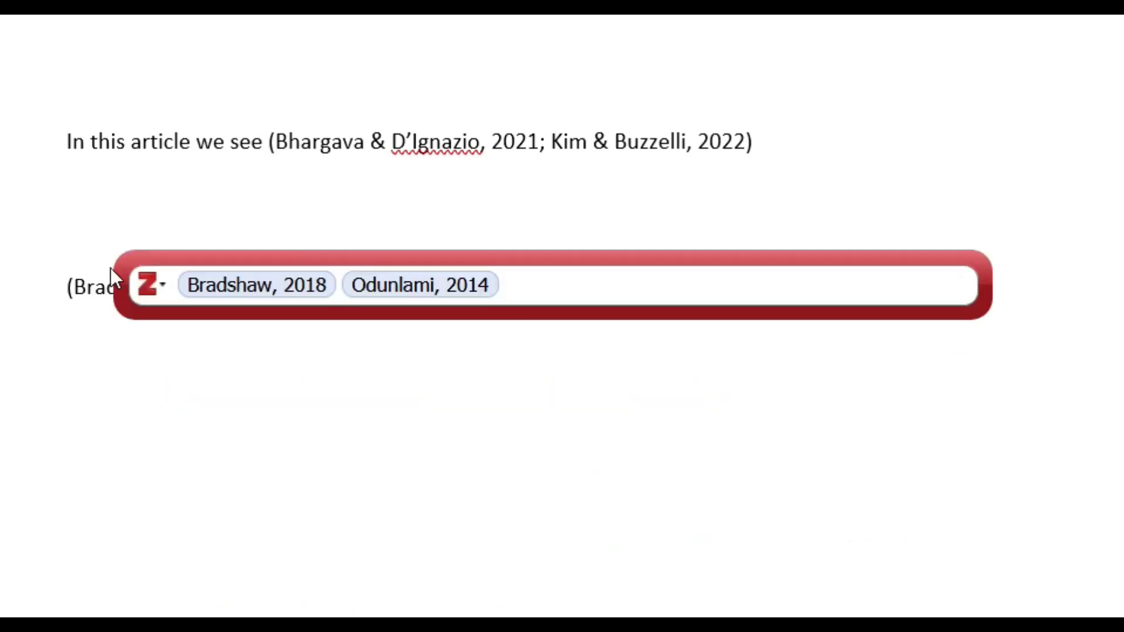
click(404, 285)
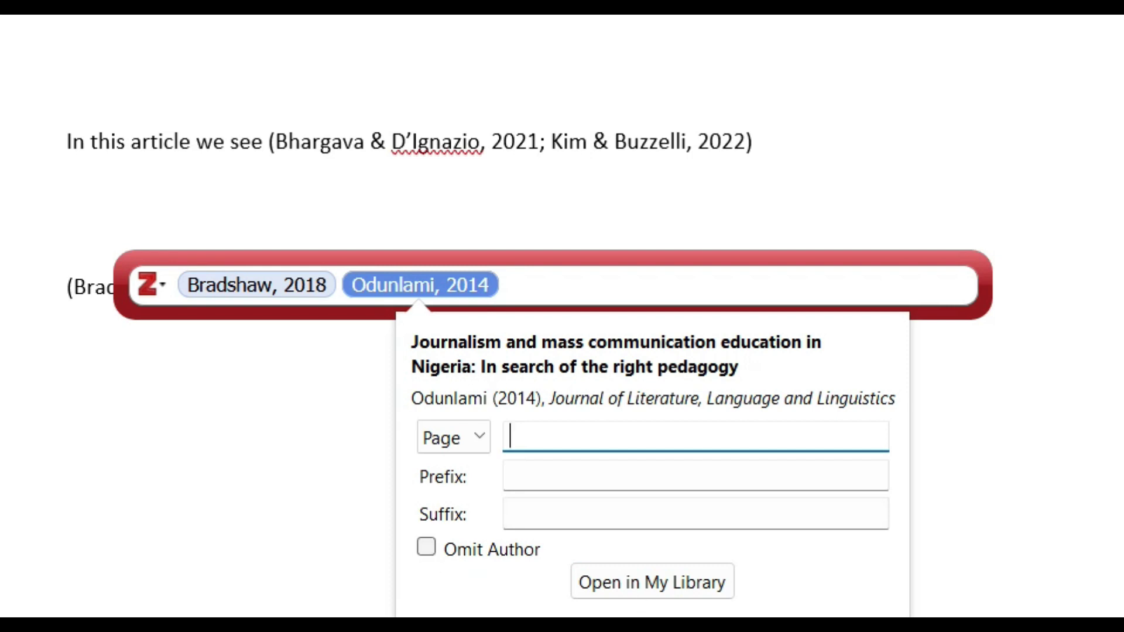
key(Return)
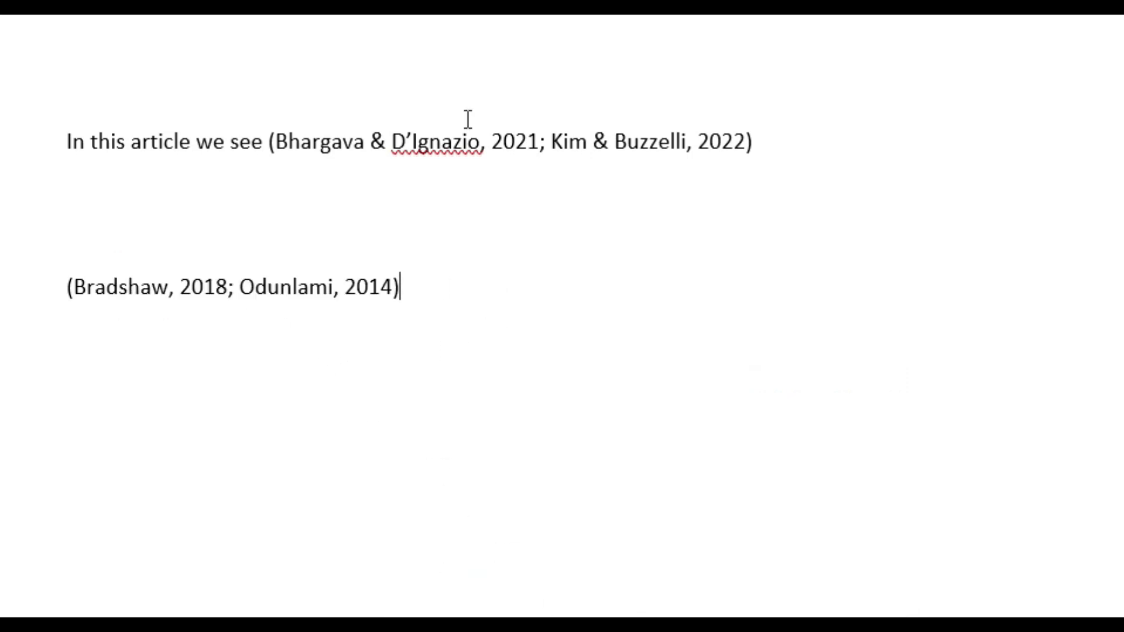